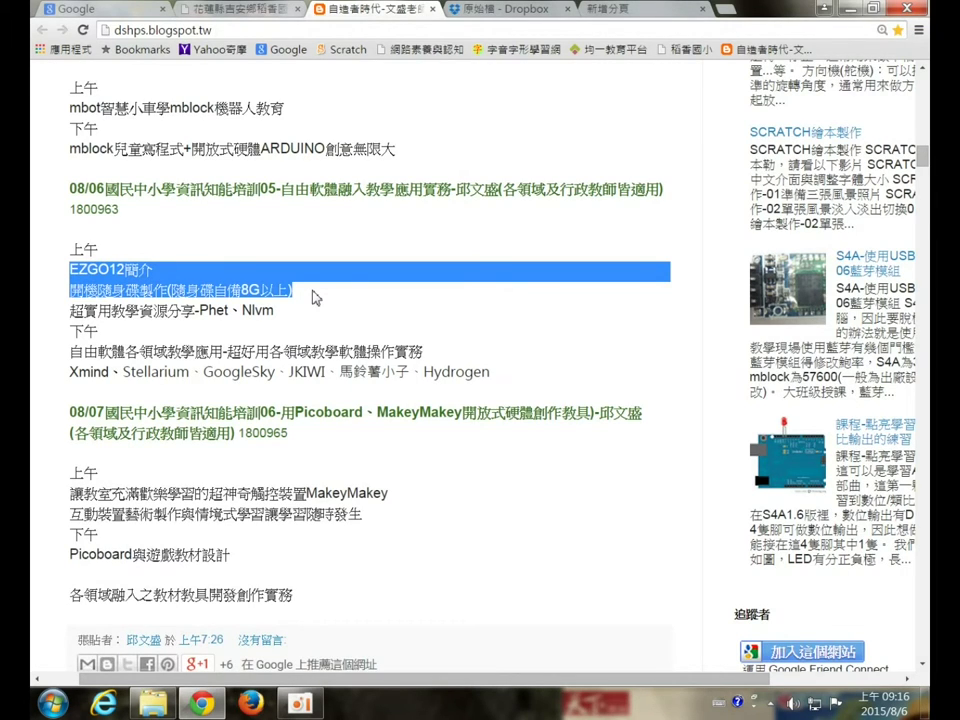
Review the 08/06 morning topics on the EZGO12 introduction and making a bootable USB drive in the training outline
{"action": "left_click", "coordinate": [77, 271]}
{"action": "left_click_drag", "start_coordinate": [77, 271], "coordinate": [158, 280]}
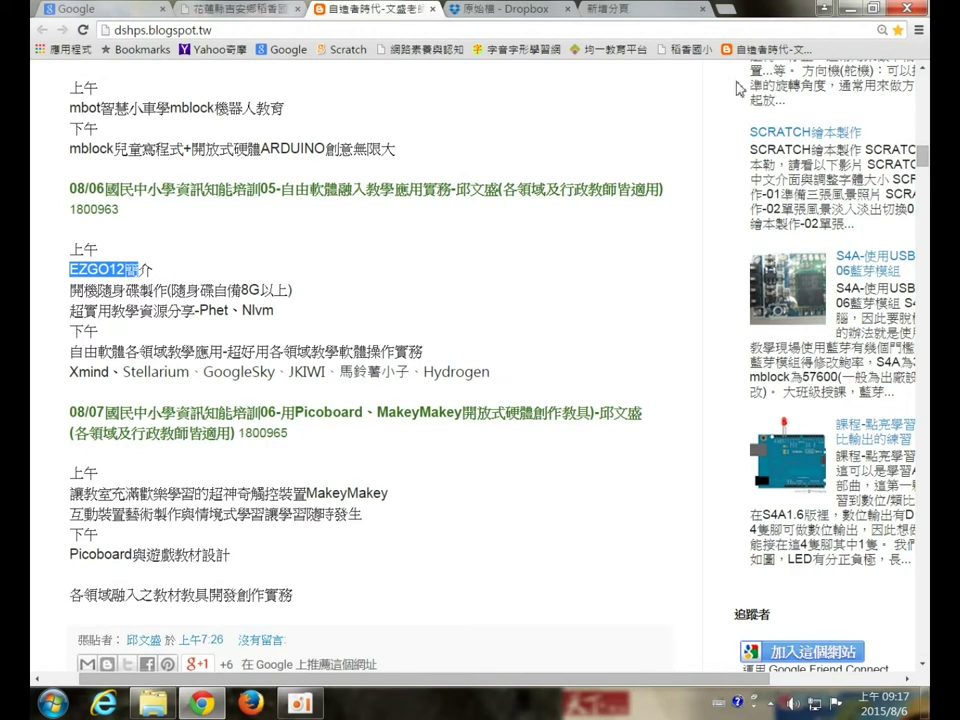
{"action": "left_click", "coordinate": [845, 8]}
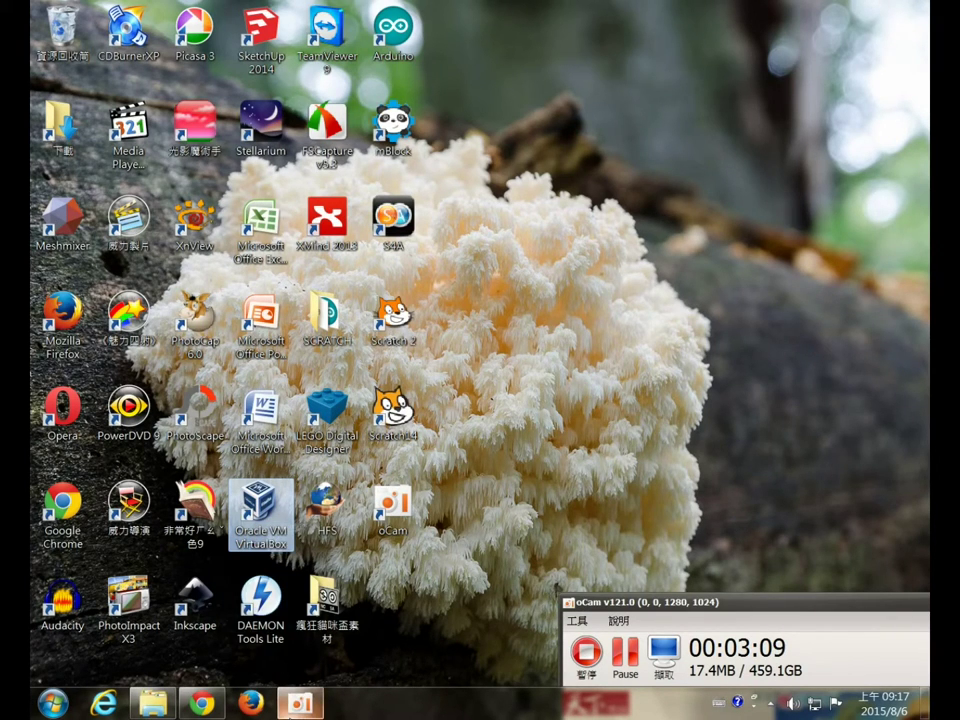
{"action": "left_click", "coordinate": [205, 708]}
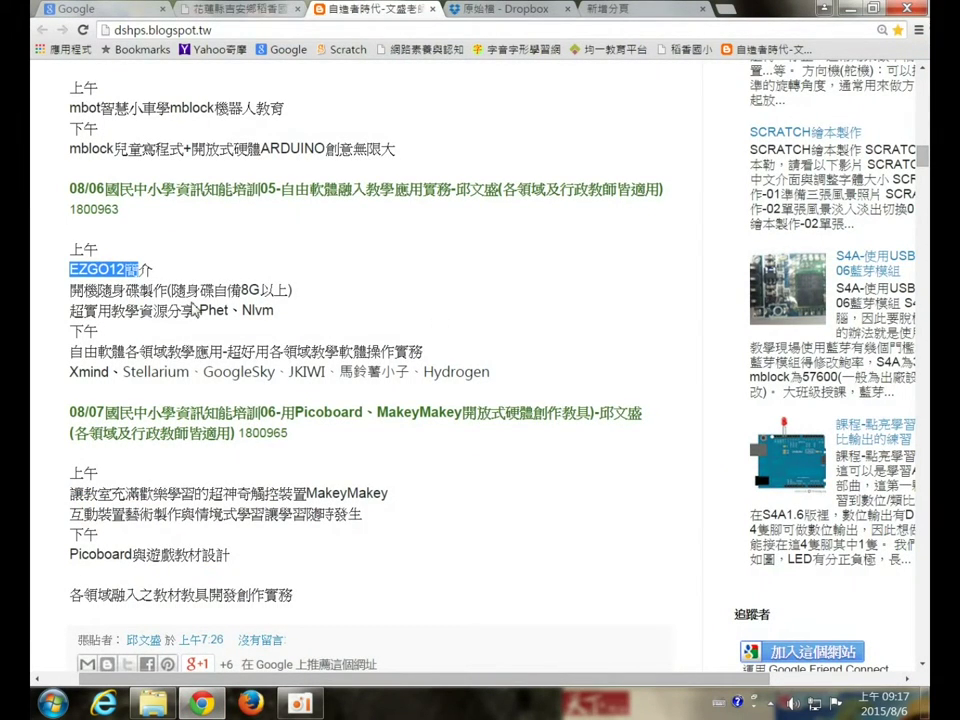
{"action": "left_click_drag", "start_coordinate": [172, 290], "coordinate": [233, 294]}
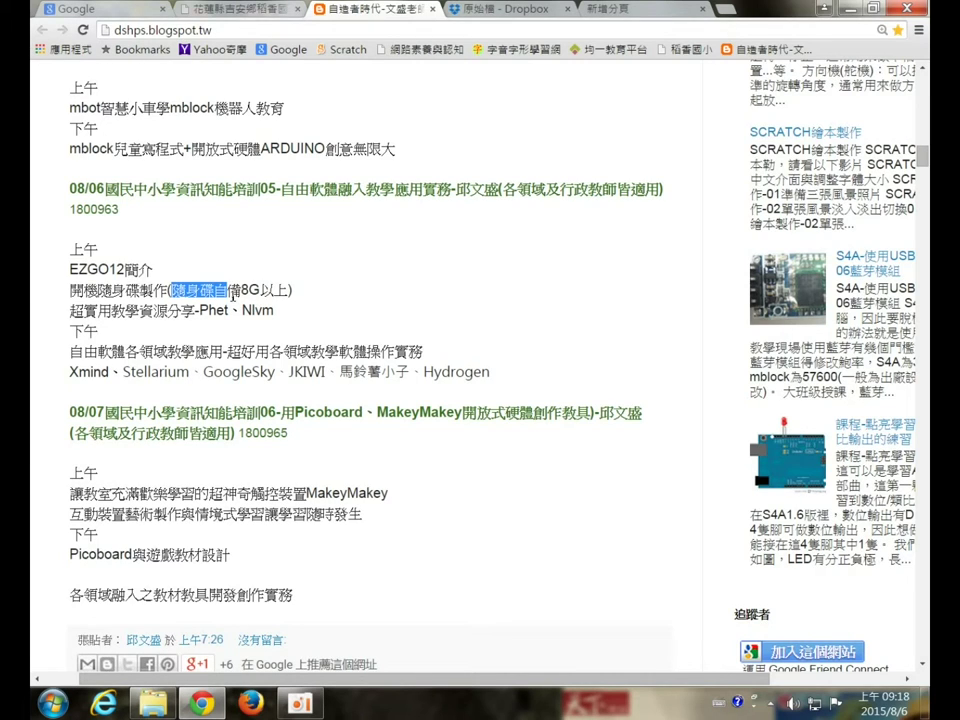
{"action": "left_click", "coordinate": [205, 298]}
{"action": "left_click_drag", "start_coordinate": [172, 291], "coordinate": [242, 291]}
{"action": "left_click", "coordinate": [318, 293]}
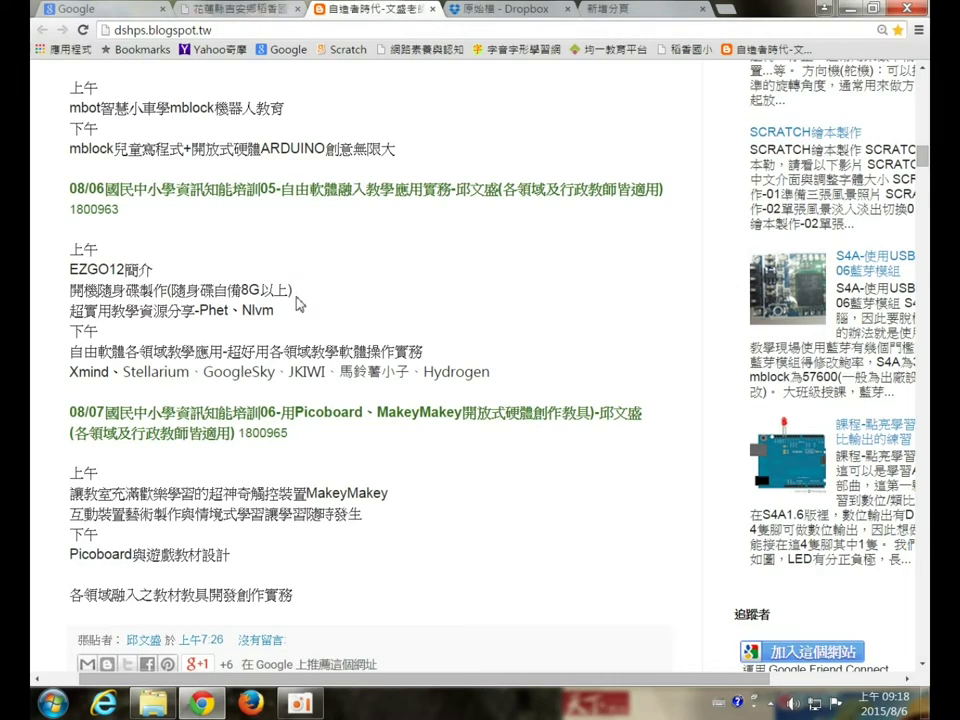
{"action": "left_click_drag", "start_coordinate": [292, 291], "coordinate": [172, 291]}
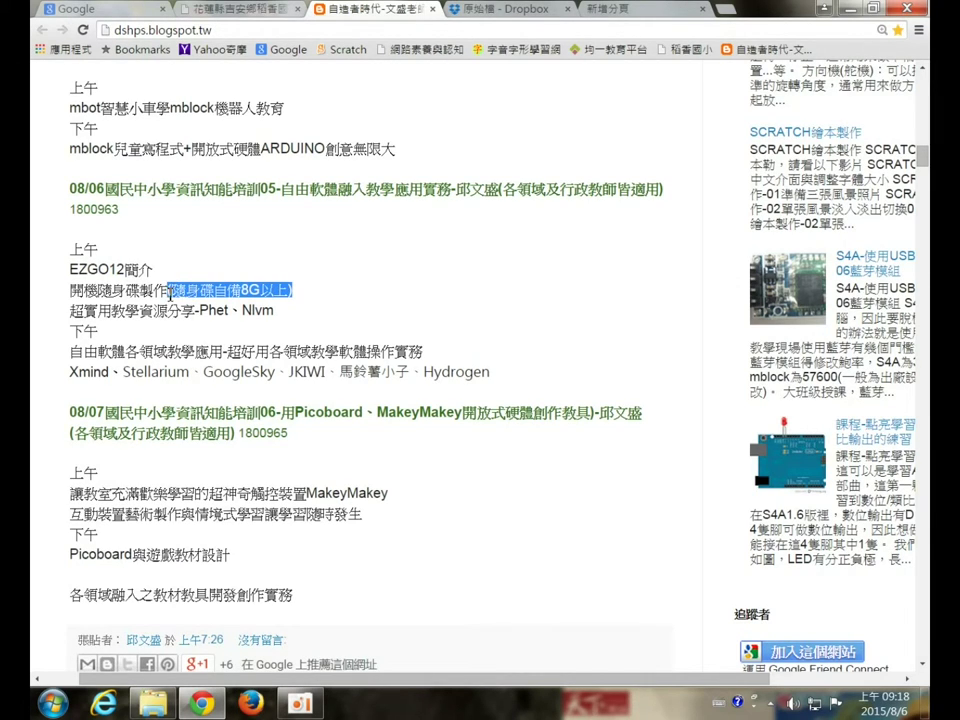
{"action": "left_click", "coordinate": [207, 284]}
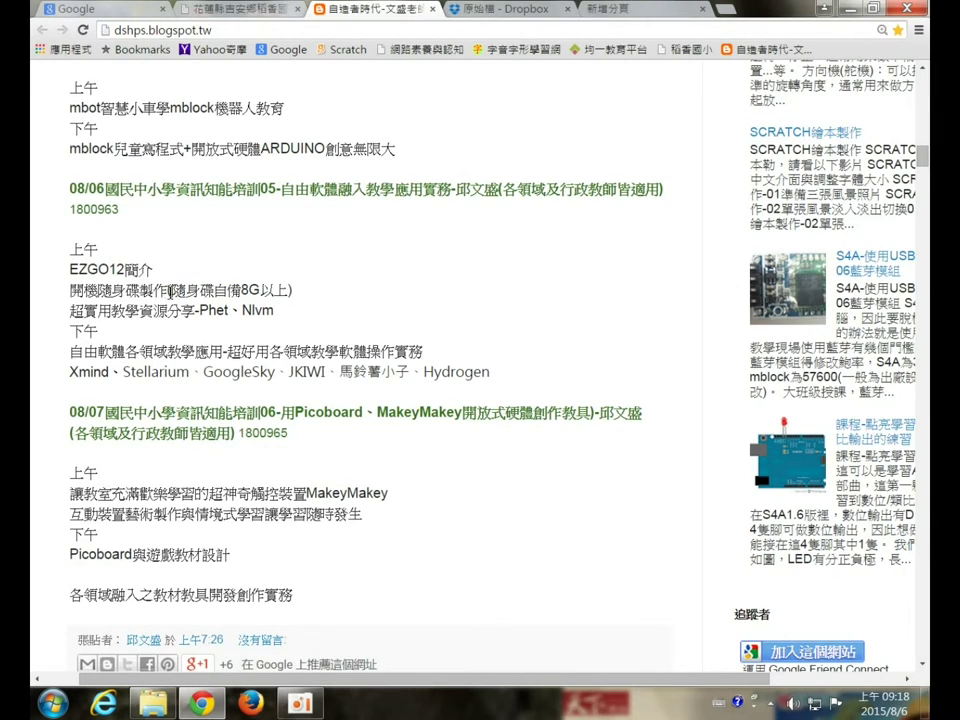
{"action": "left_click_drag", "start_coordinate": [168, 291], "coordinate": [301, 292]}
{"action": "left_click", "coordinate": [308, 322]}
{"action": "scroll", "coordinate": [324, 318], "scroll_direction": "down", "scroll_amount": 1}
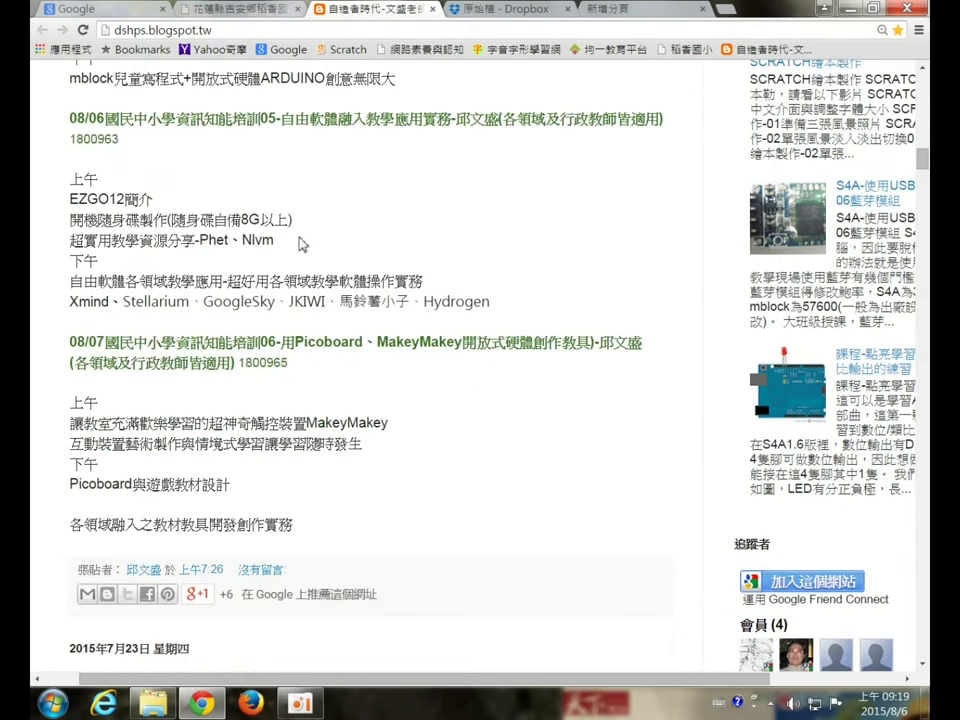
Examine the bootable USB drive and teaching resource (Phet, Nlvm) entries and the 08/06 free software course title
{"action": "left_click_drag", "start_coordinate": [298, 219], "coordinate": [68, 220]}
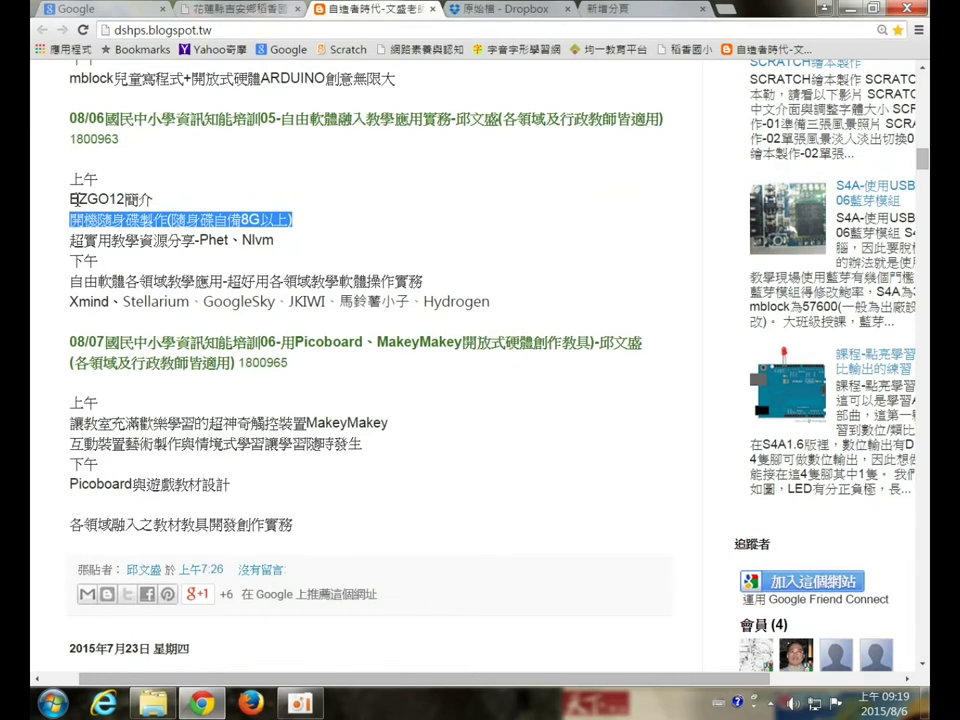
{"action": "double_click", "coordinate": [205, 241]}
{"action": "left_click", "coordinate": [215, 236]}
{"action": "scroll", "coordinate": [182, 228], "scroll_direction": "up", "scroll_amount": 3}
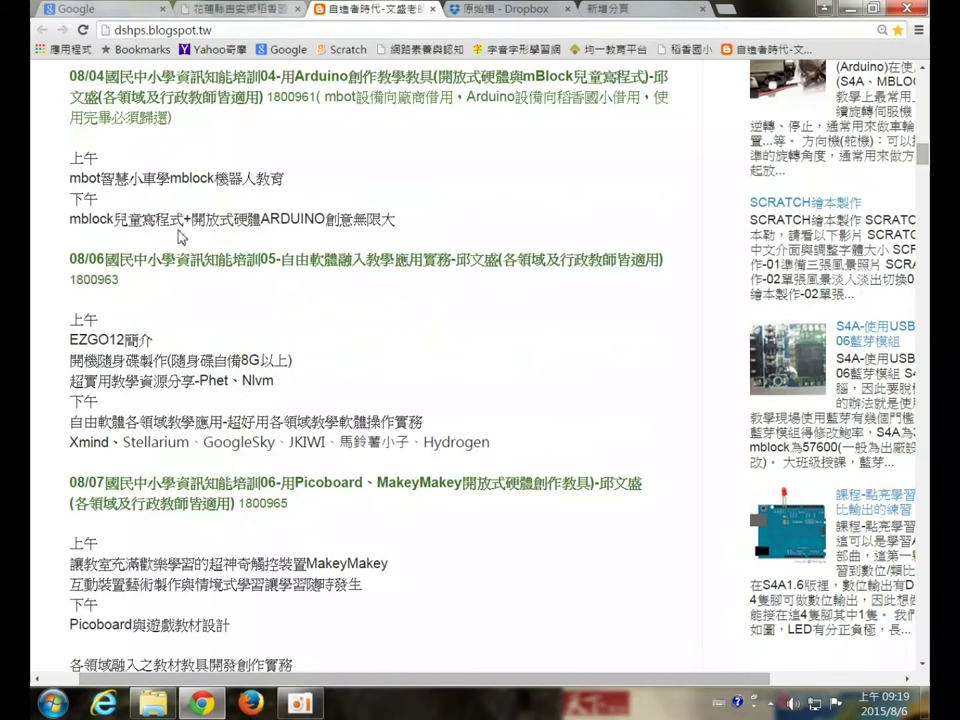
{"action": "left_click_drag", "start_coordinate": [281, 260], "coordinate": [369, 263]}
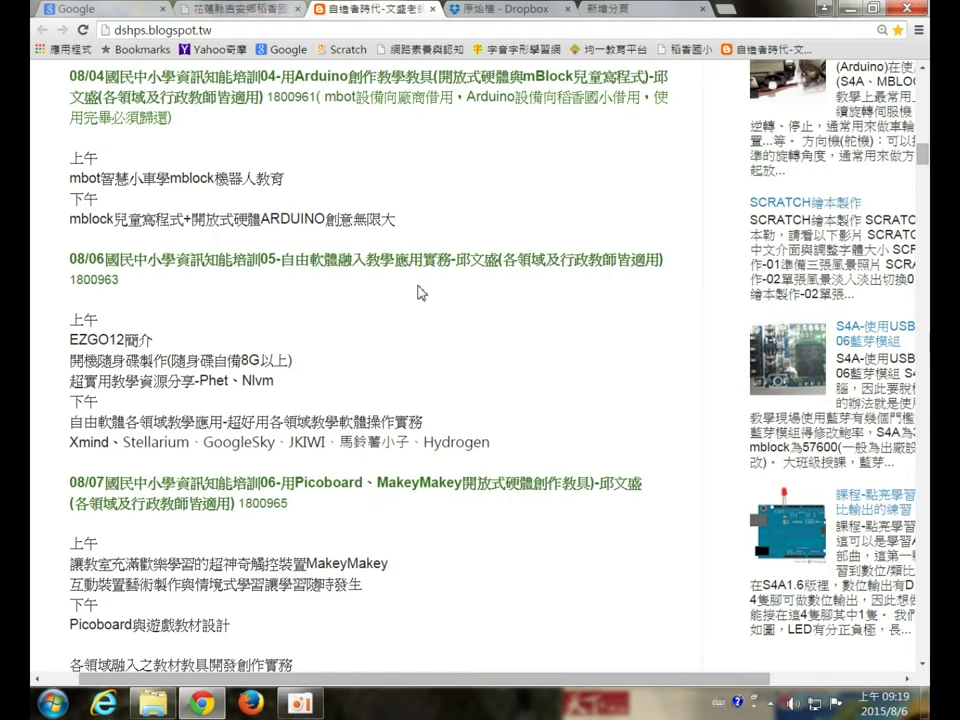
Examine the 08/06 afternoon list of teaching software, including Xmind and Stellarium
{"action": "scroll", "coordinate": [422, 291], "scroll_direction": "down", "scroll_amount": 4}
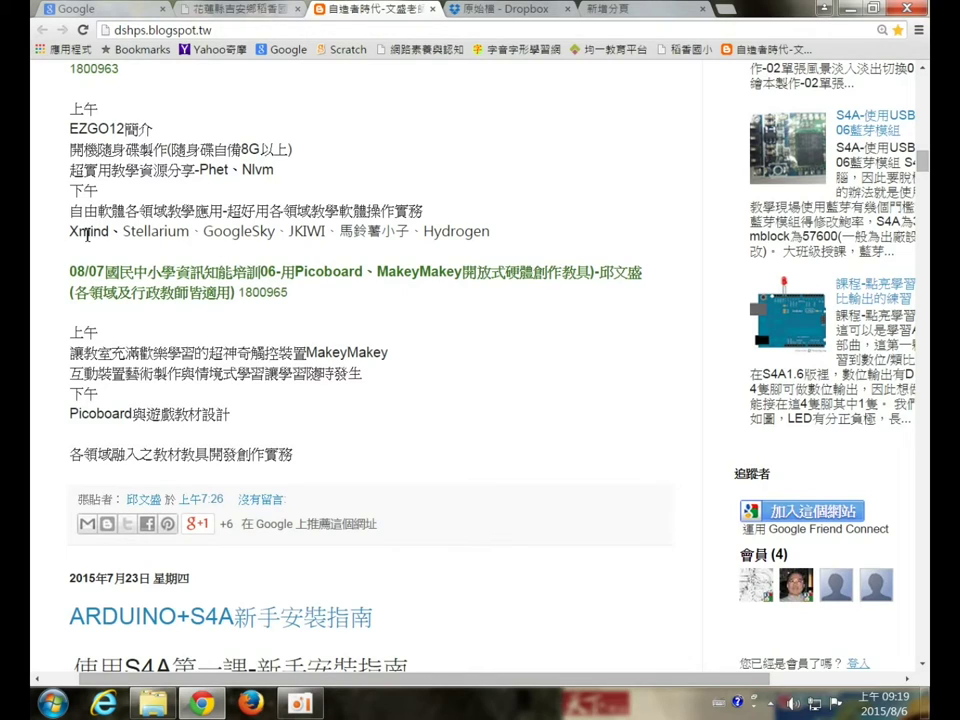
{"action": "left_click_drag", "start_coordinate": [72, 231], "coordinate": [109, 234]}
{"action": "left_click", "coordinate": [138, 234]}
{"action": "double_click", "coordinate": [138, 234]}
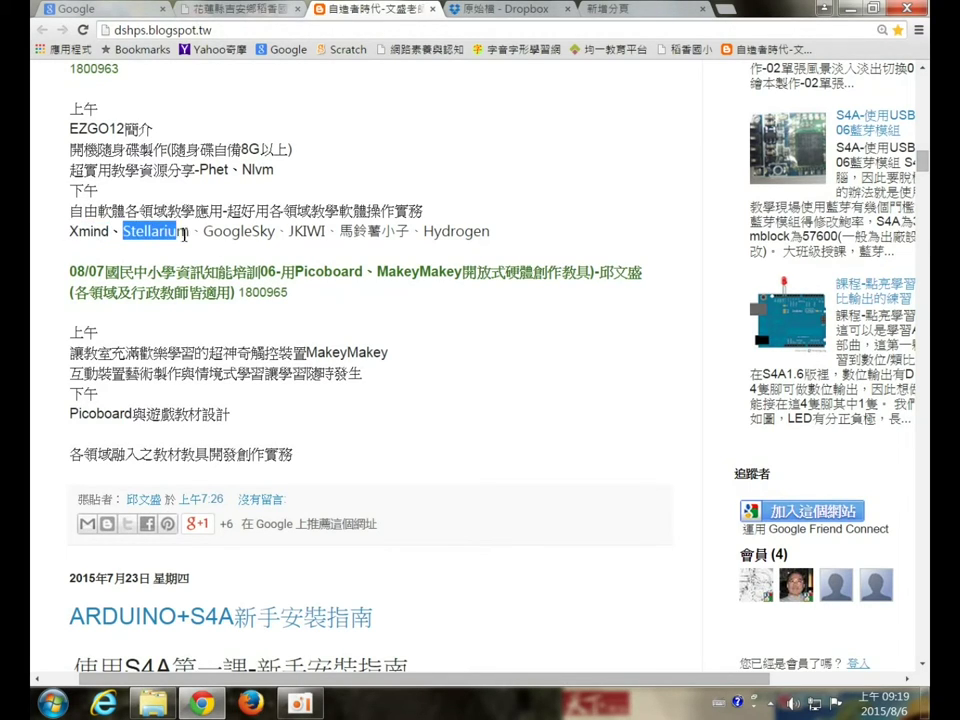
{"action": "left_click", "coordinate": [140, 236]}
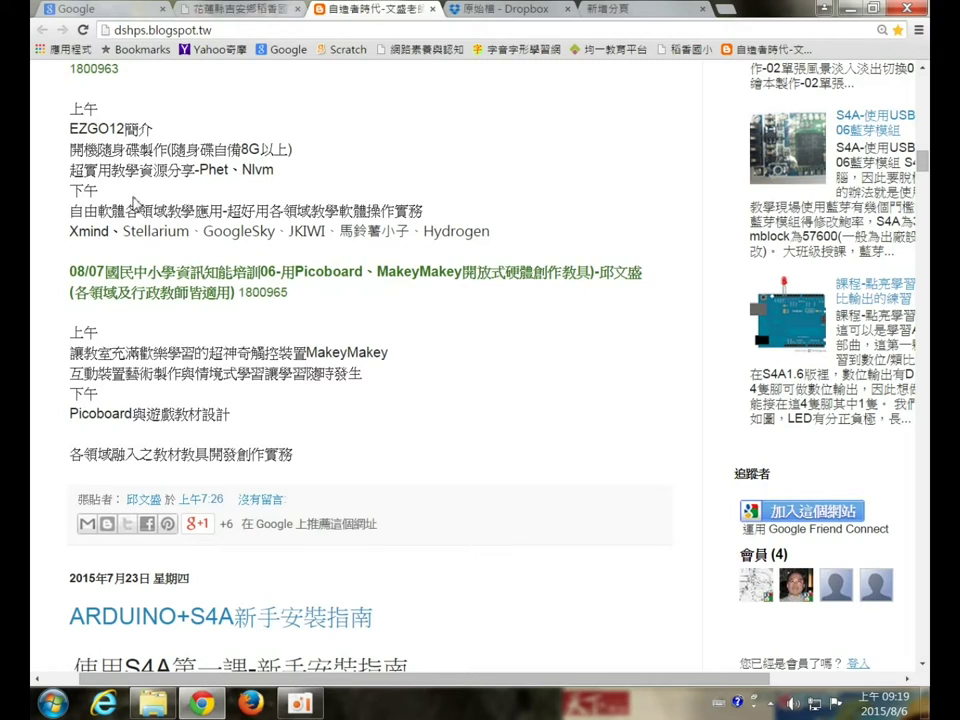
{"action": "left_click_drag", "start_coordinate": [79, 231], "coordinate": [120, 244]}
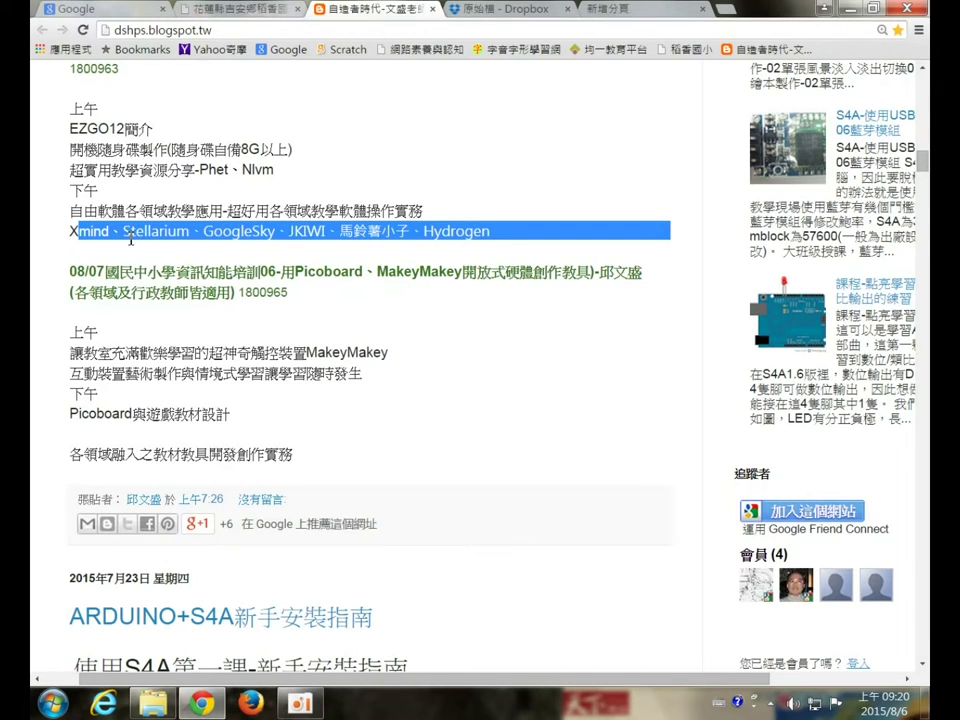
{"action": "left_click", "coordinate": [109, 235]}
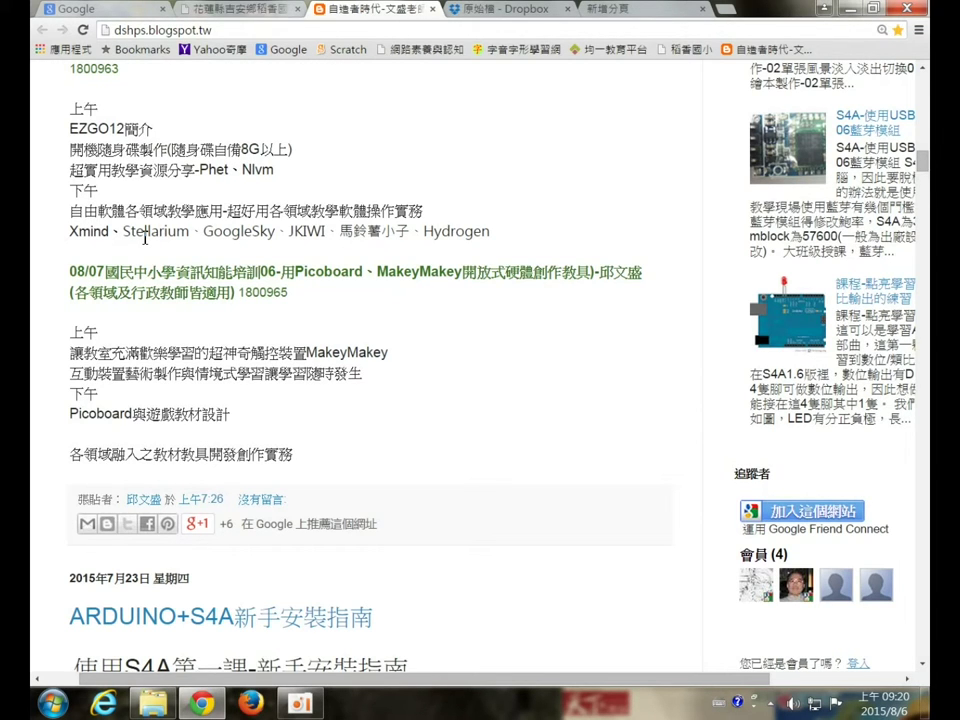
{"action": "scroll", "coordinate": [145, 238], "scroll_direction": "up", "scroll_amount": 1}
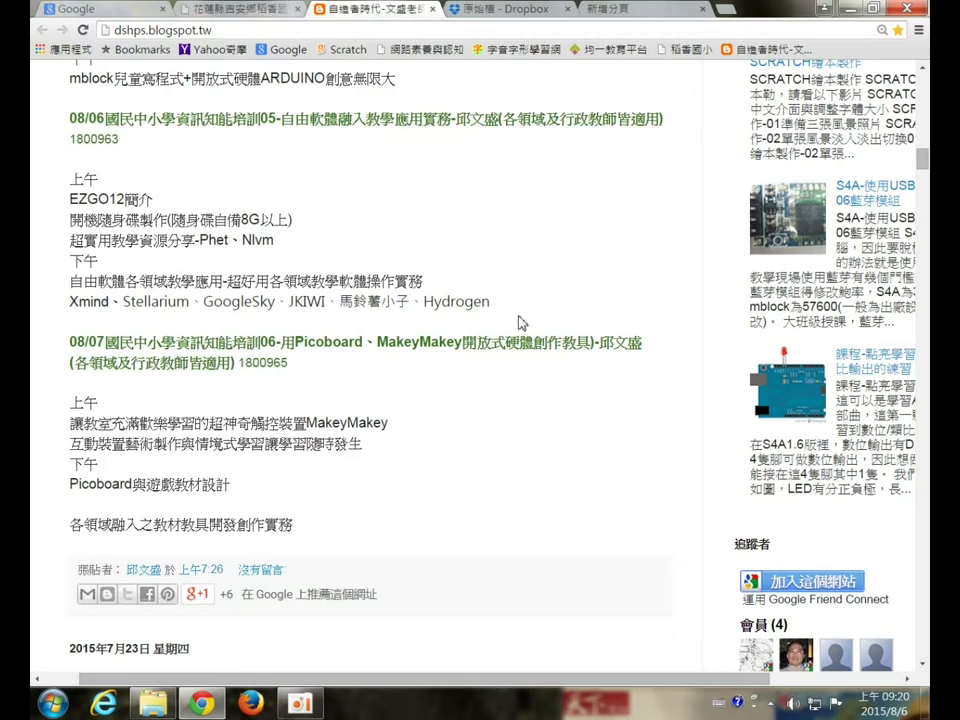
{"action": "scroll", "coordinate": [502, 312], "scroll_direction": "up", "scroll_amount": 1}
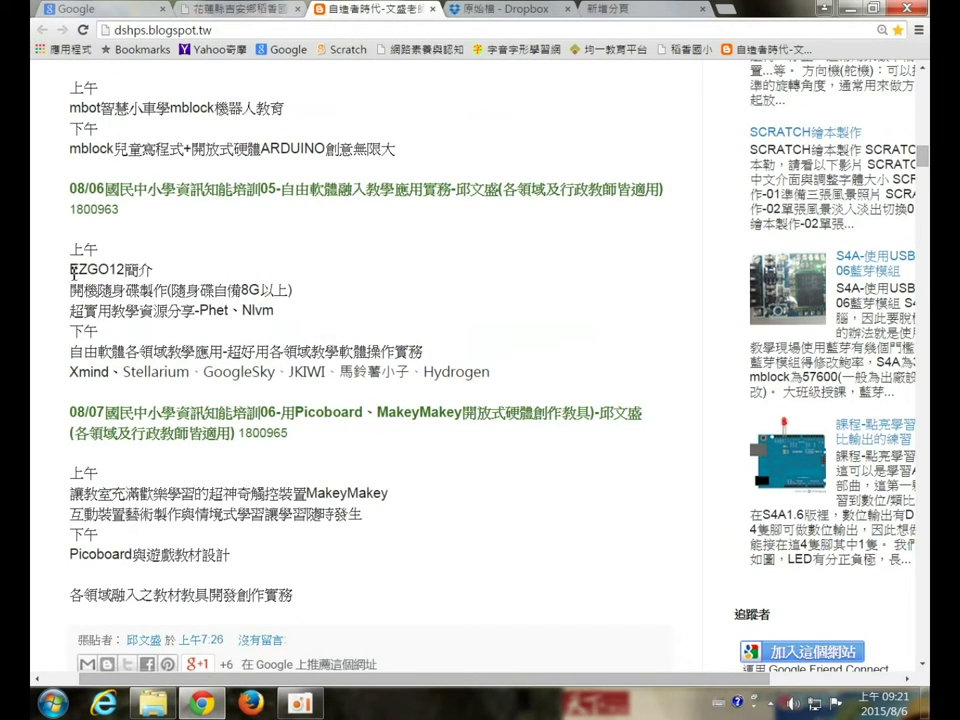
Search Google for "ezgo" in the empty browser tab, open the ezgo website and decline its translation
{"action": "left_click", "coordinate": [630, 10]}
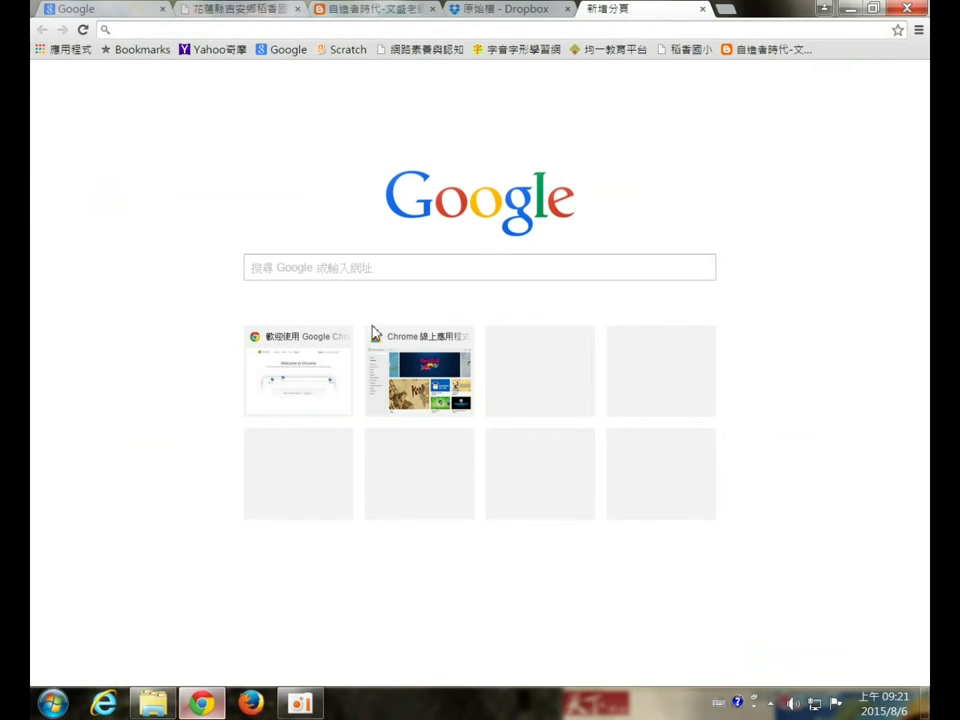
{"action": "left_click", "coordinate": [325, 266]}
{"action": "type", "text": "ezgo"}
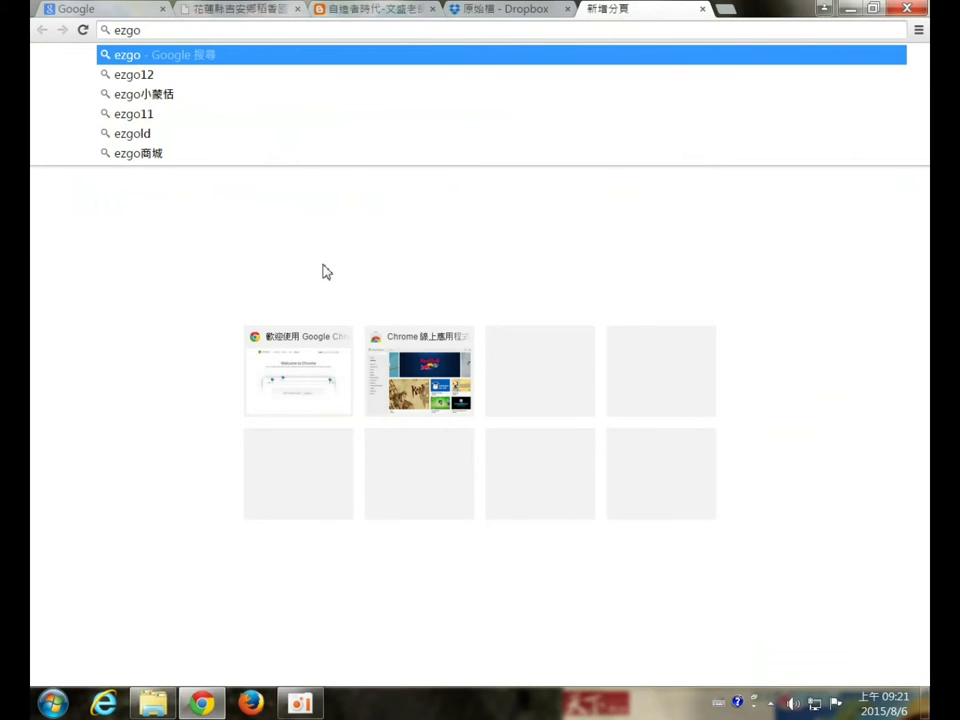
{"action": "key", "text": "Return"}
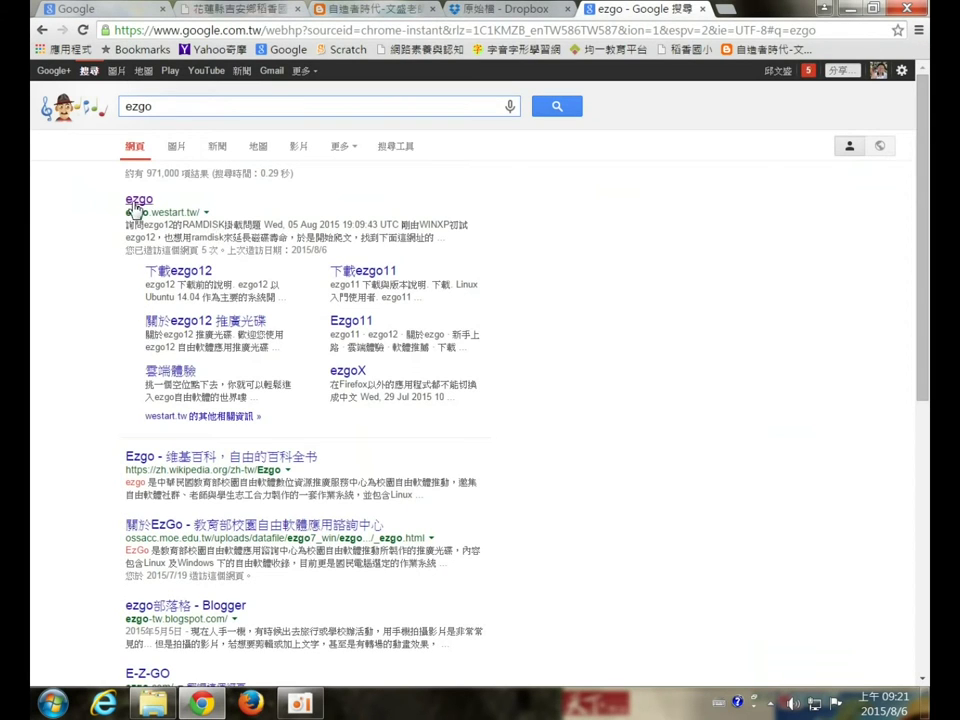
{"action": "left_click", "coordinate": [141, 203]}
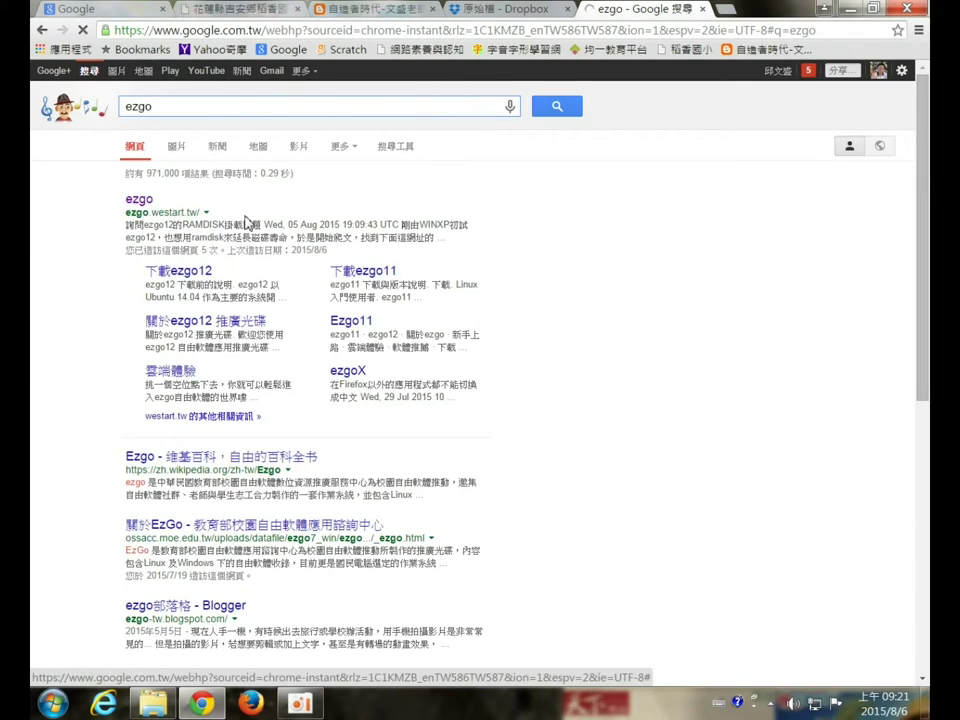
{"action": "left_click", "coordinate": [150, 204]}
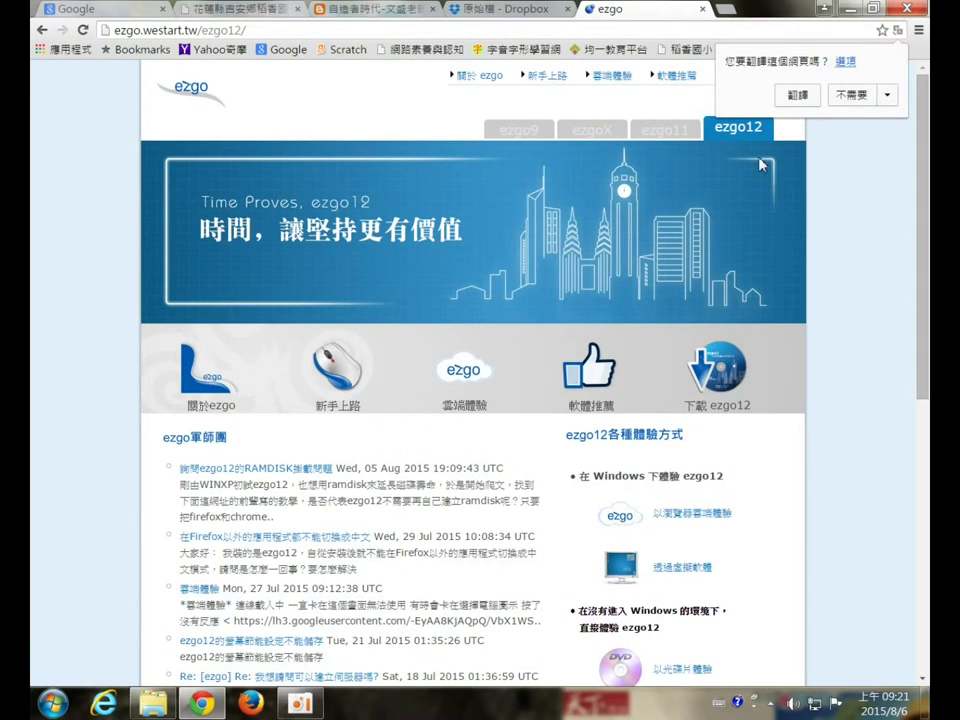
{"action": "left_click", "coordinate": [846, 100]}
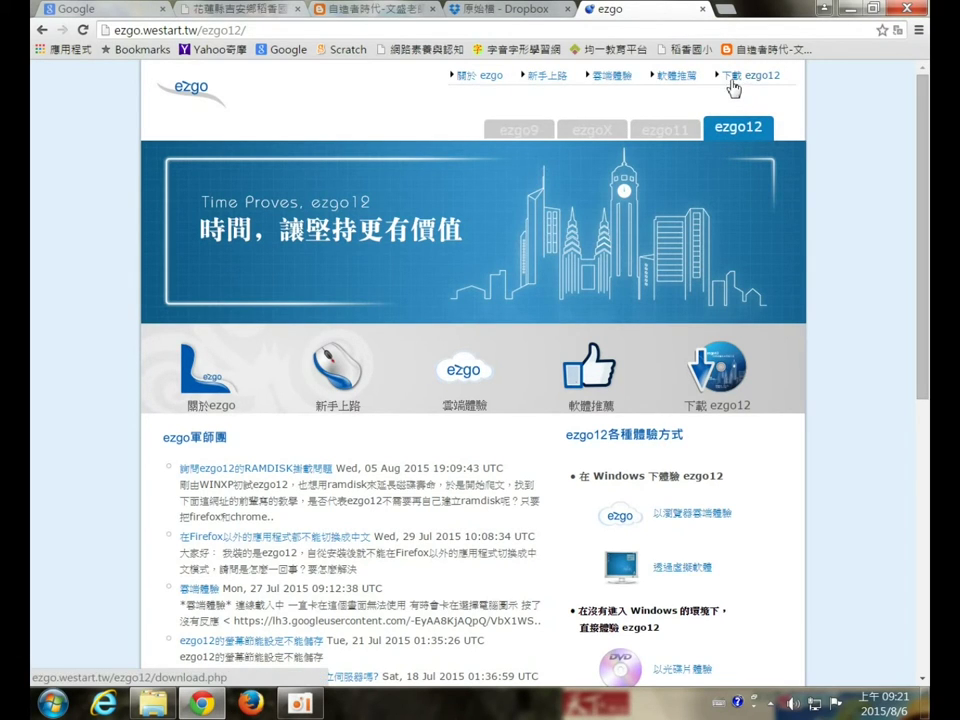
Open the USB drive guide (以隨身碟體驗) from the ezgo12 ways-to-try list
{"action": "scroll", "coordinate": [730, 170], "scroll_direction": "down", "scroll_amount": 2}
{"action": "scroll", "coordinate": [740, 136], "scroll_direction": "up", "scroll_amount": 2}
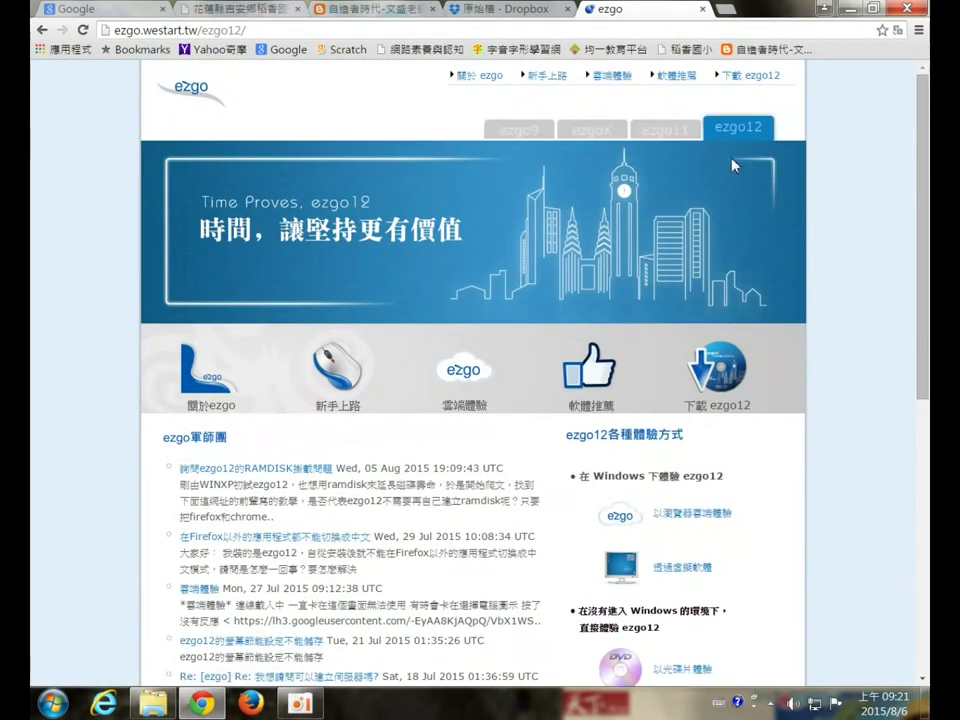
{"action": "scroll", "coordinate": [733, 200], "scroll_direction": "down", "scroll_amount": 1}
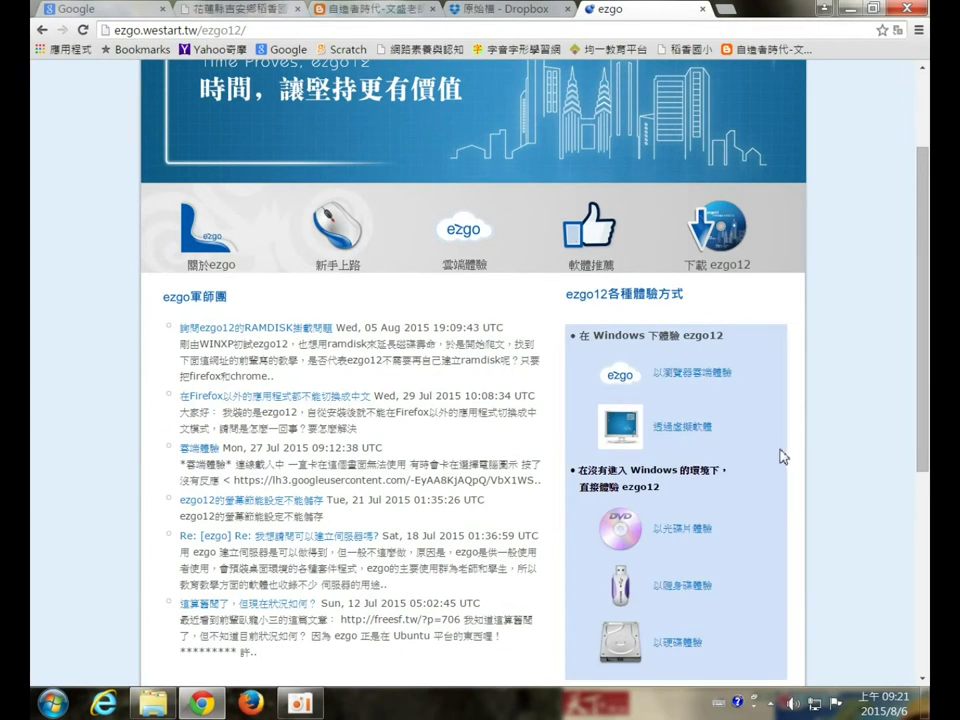
{"action": "scroll", "coordinate": [670, 470], "scroll_direction": "down", "scroll_amount": 1}
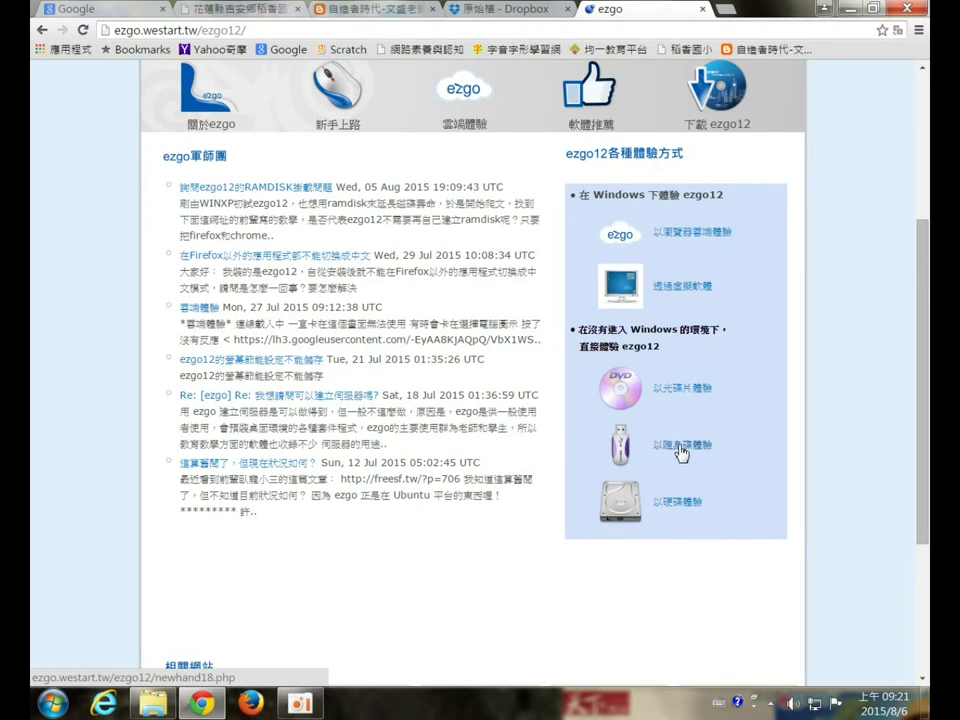
{"action": "left_click", "coordinate": [680, 450]}
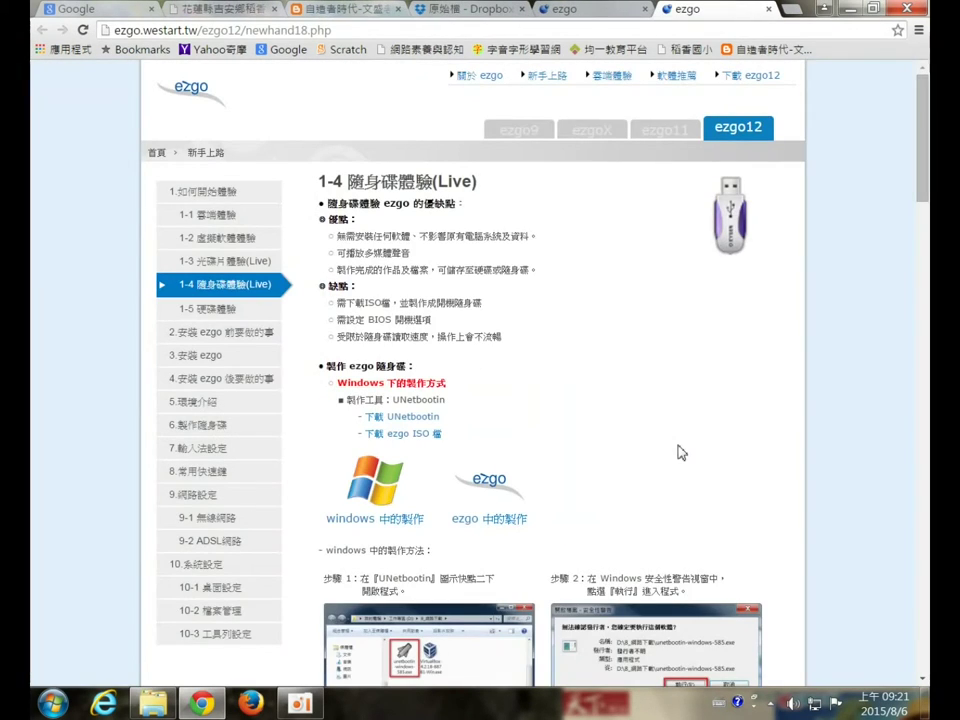
Locate the UNetbootin and ezgo ISO download links in the USB drive guide and open the ezgo ISO download page
{"action": "scroll", "coordinate": [605, 395], "scroll_direction": "down", "scroll_amount": 1}
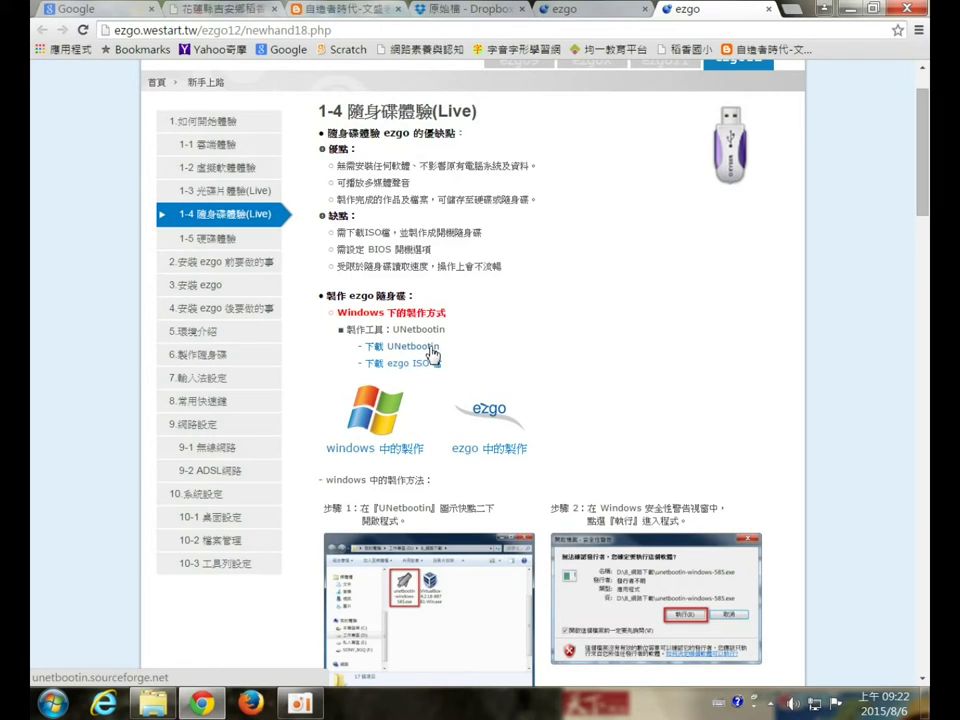
{"action": "left_click_drag", "start_coordinate": [461, 354], "coordinate": [390, 352]}
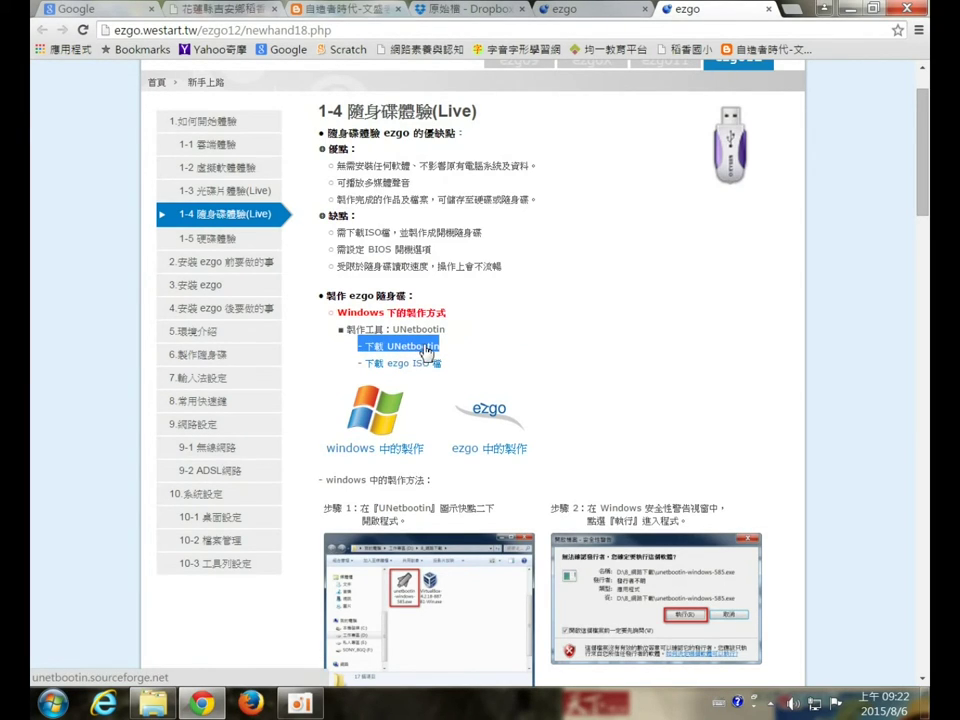
{"action": "left_click", "coordinate": [457, 379]}
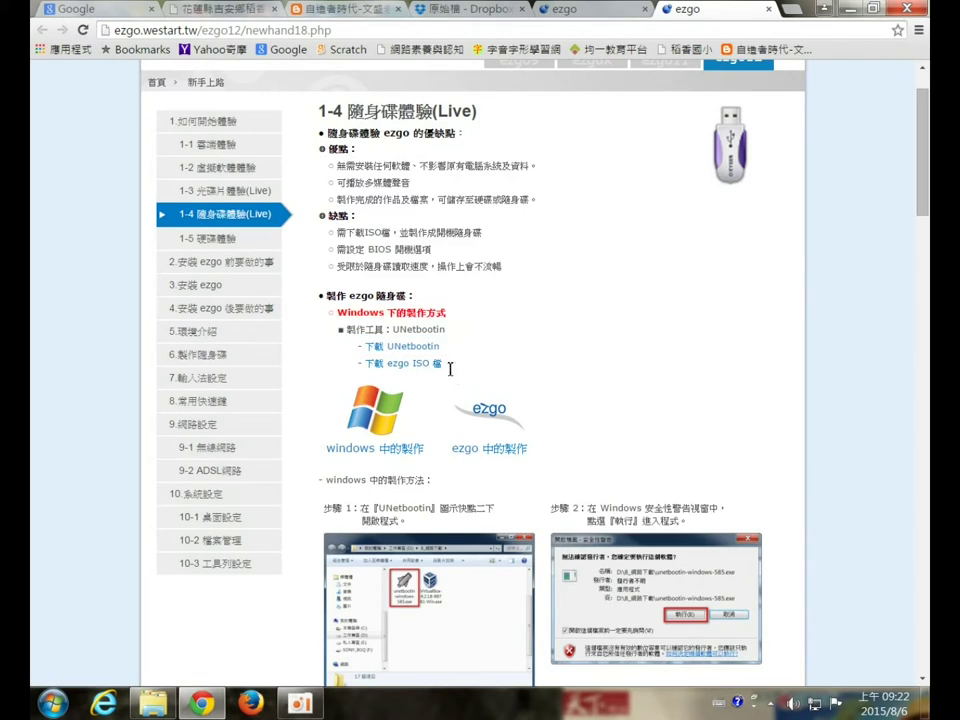
{"action": "left_click_drag", "start_coordinate": [450, 369], "coordinate": [370, 376]}
{"action": "left_click", "coordinate": [448, 360]}
{"action": "left_click", "coordinate": [420, 366]}
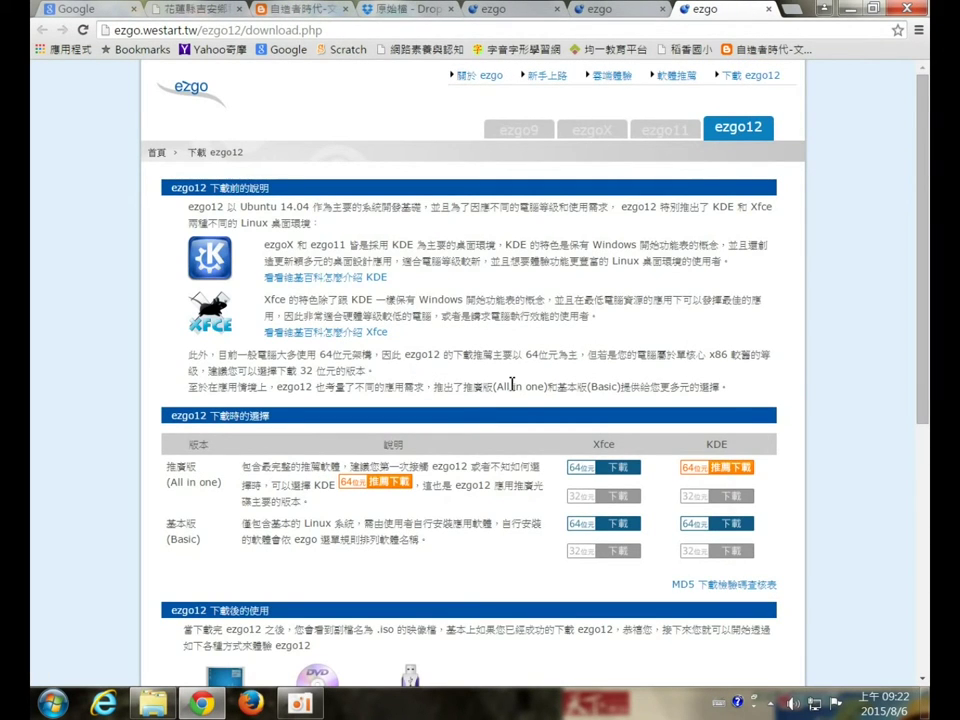
Examine the ezgo12 download choices, comparing Xfce with KDE and the All in one edition with Basic
{"action": "scroll", "coordinate": [530, 383], "scroll_direction": "down", "scroll_amount": 2}
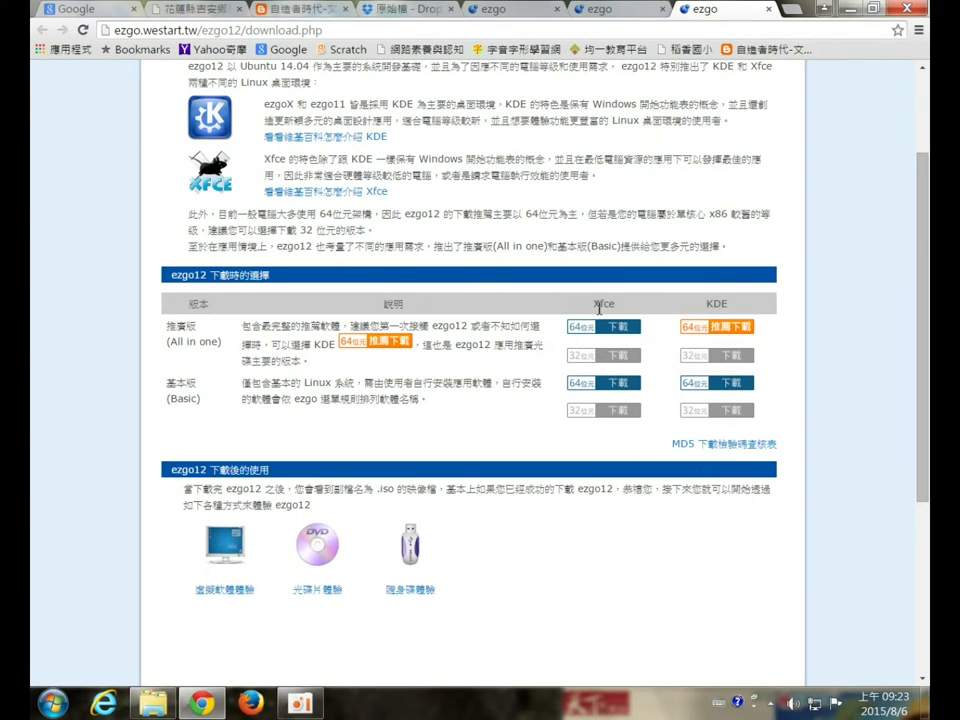
{"action": "left_click_drag", "start_coordinate": [706, 309], "coordinate": [729, 311]}
{"action": "left_click", "coordinate": [705, 311]}
{"action": "double_click", "coordinate": [710, 303]}
{"action": "double_click", "coordinate": [180, 327]}
{"action": "double_click", "coordinate": [184, 383]}
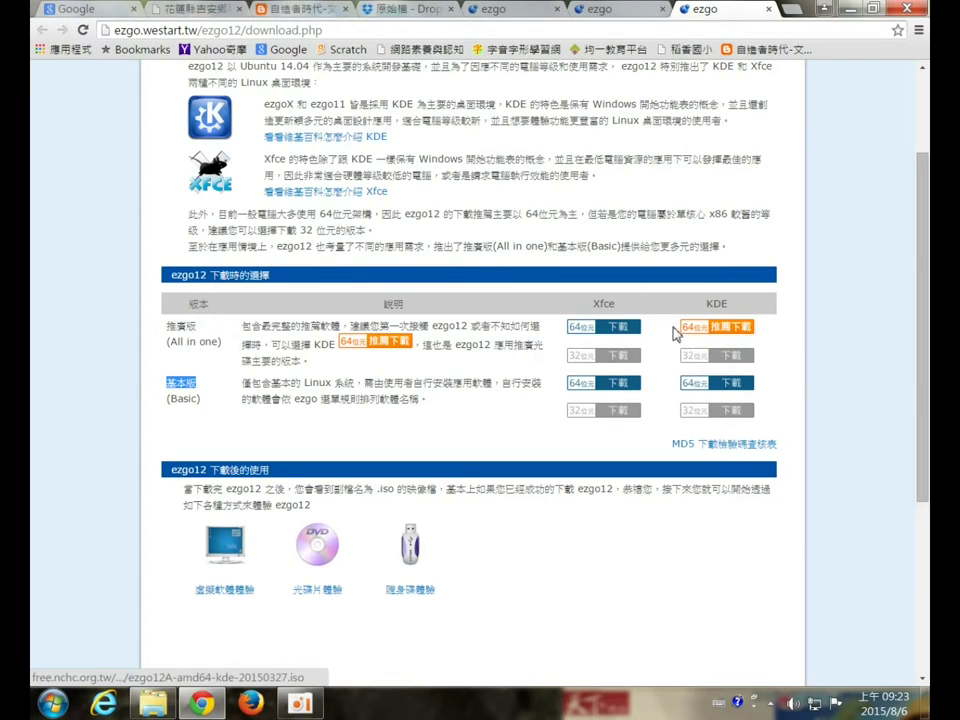
{"action": "left_click", "coordinate": [172, 338]}
{"action": "left_click_drag", "start_coordinate": [171, 344], "coordinate": [219, 345]}
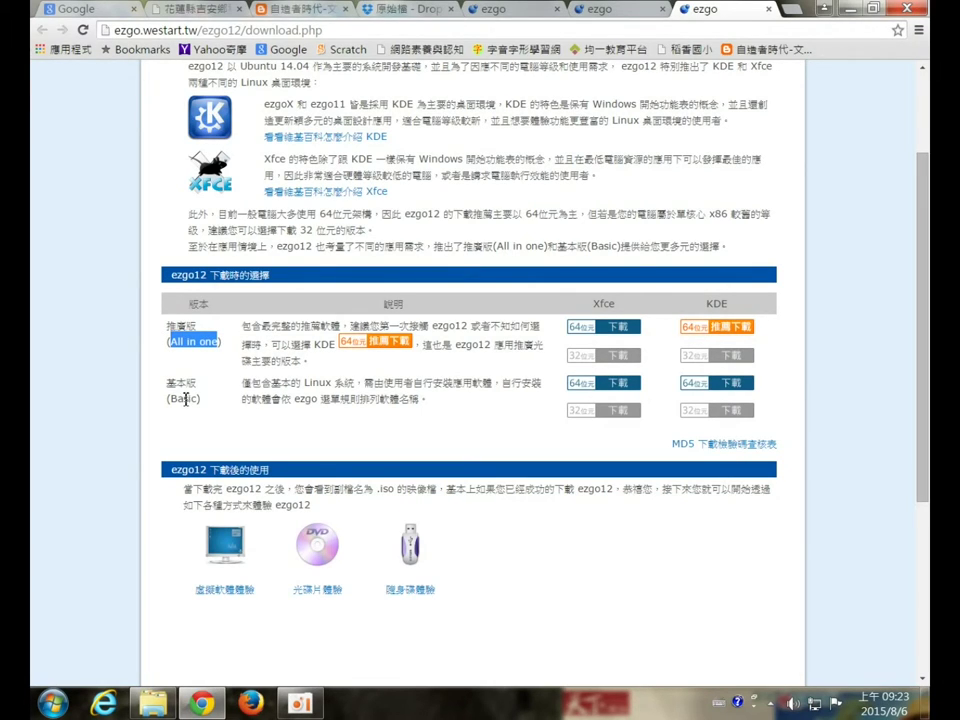
Switch to File Explorer, open the DATA (D:) drive and widen the window to show the type and size columns
{"action": "left_click_drag", "start_coordinate": [177, 400], "coordinate": [238, 405]}
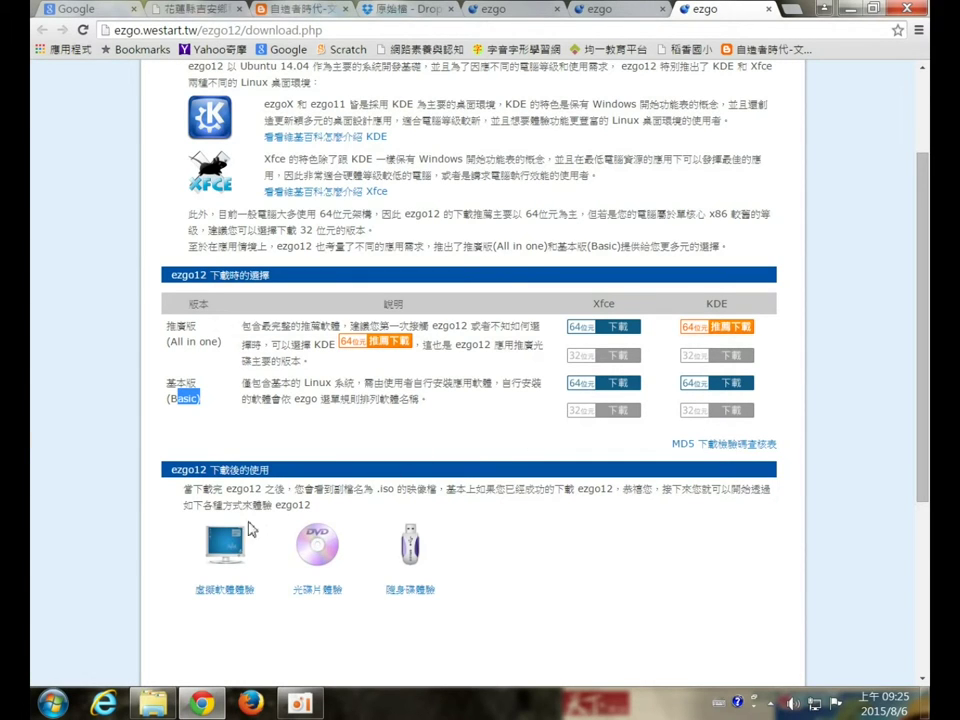
{"action": "left_click", "coordinate": [133, 712]}
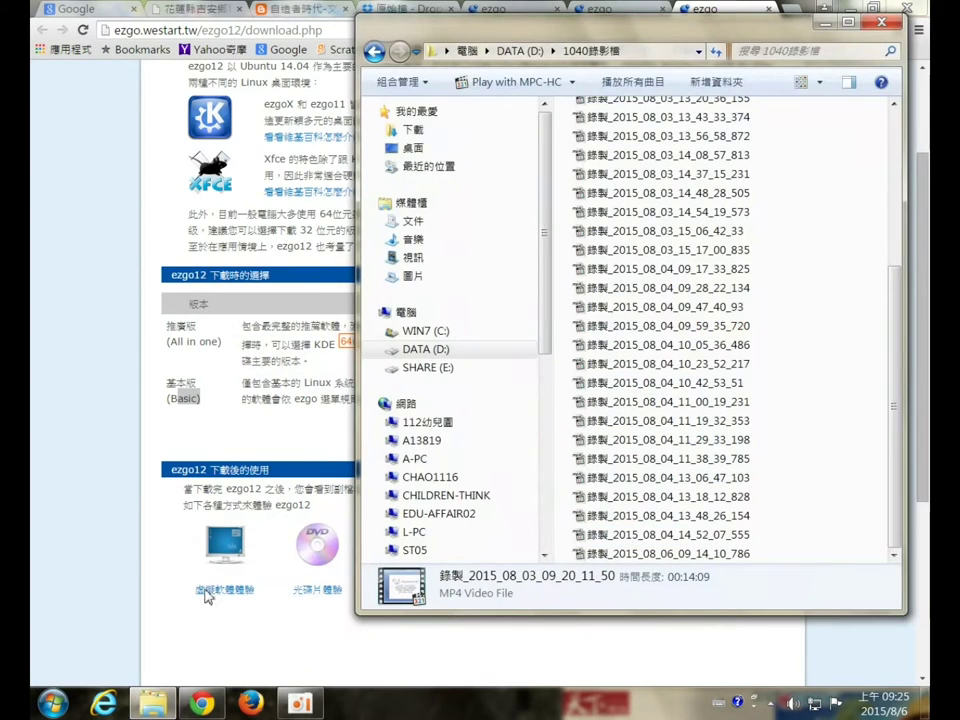
{"action": "left_click", "coordinate": [425, 352]}
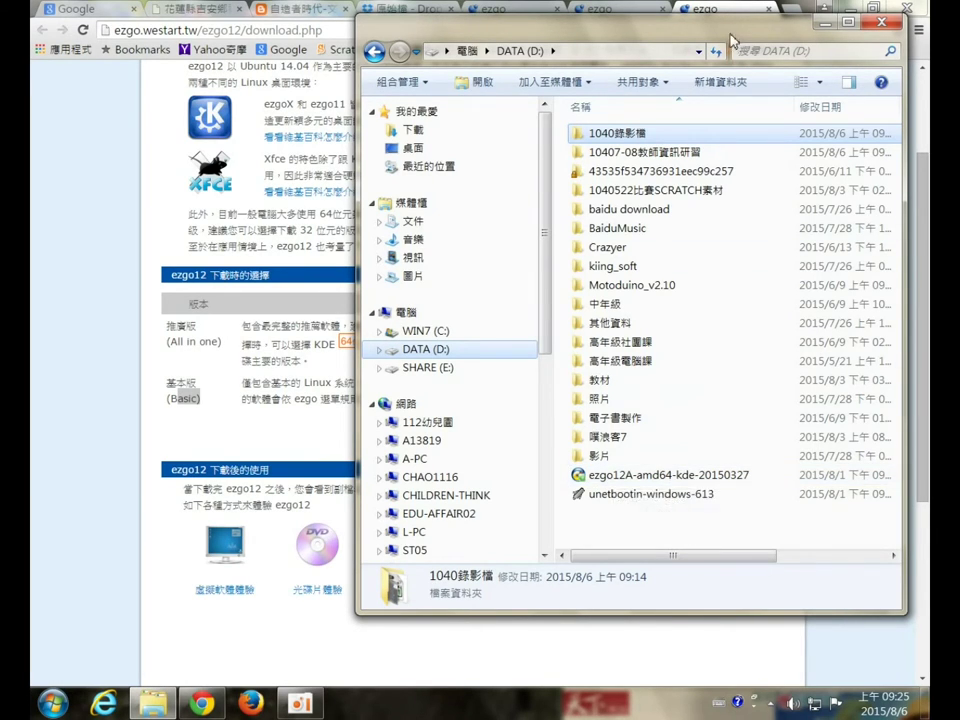
{"action": "left_click_drag", "start_coordinate": [730, 32], "coordinate": [405, 80]}
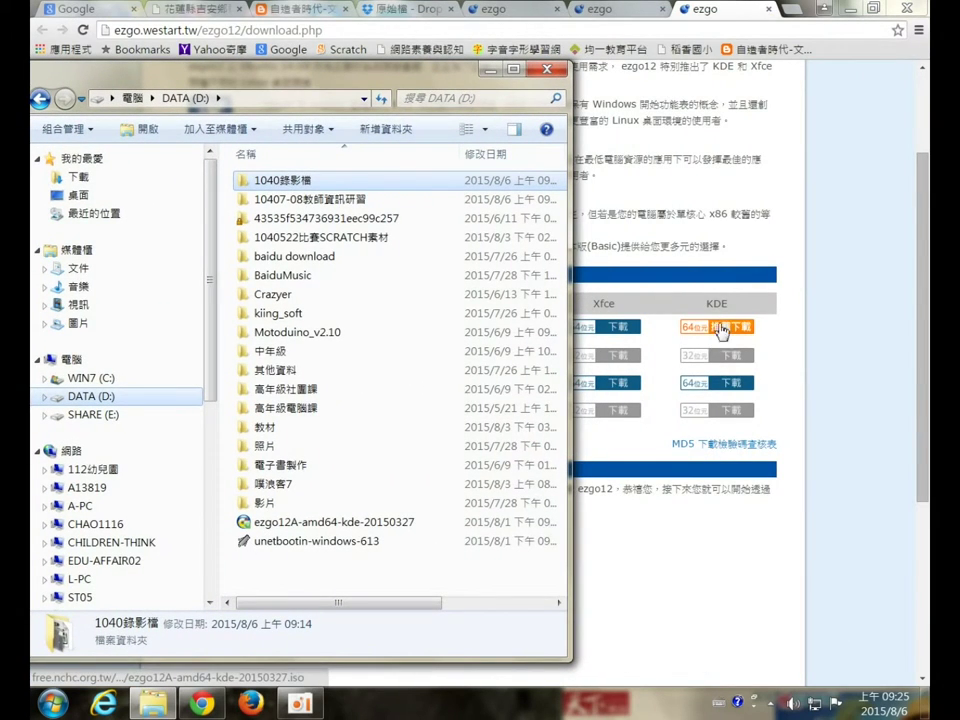
{"action": "left_click_drag", "start_coordinate": [571, 525], "coordinate": [886, 525]}
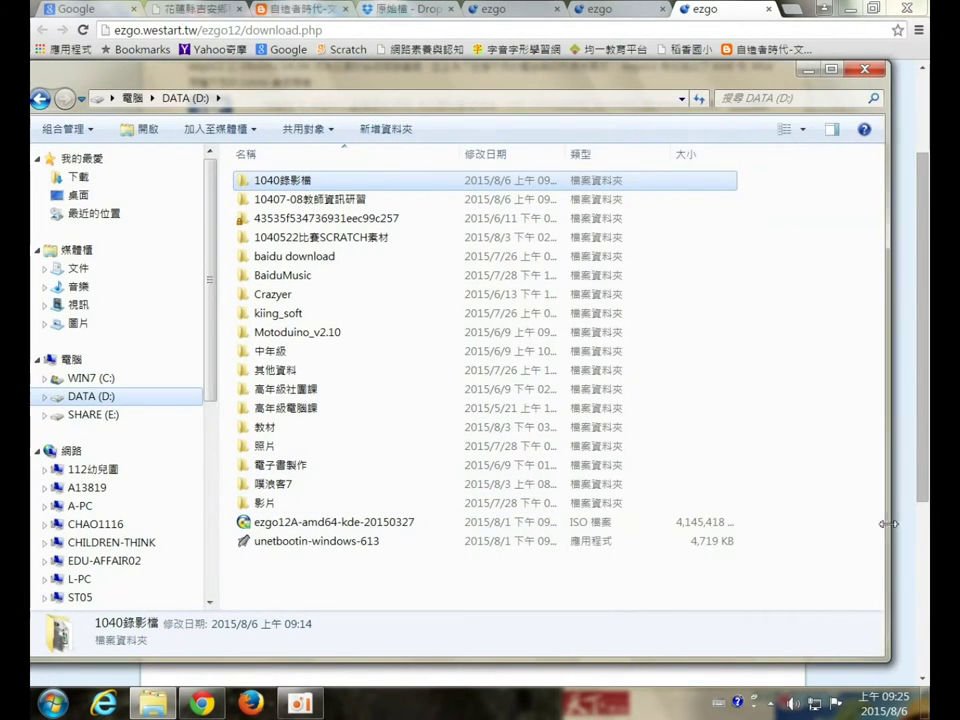
Check the file sizes of the ezgo12A-amd64-kde-20150327 ISO and the unetbootin-windows-613 program
{"action": "left_click", "coordinate": [691, 531]}
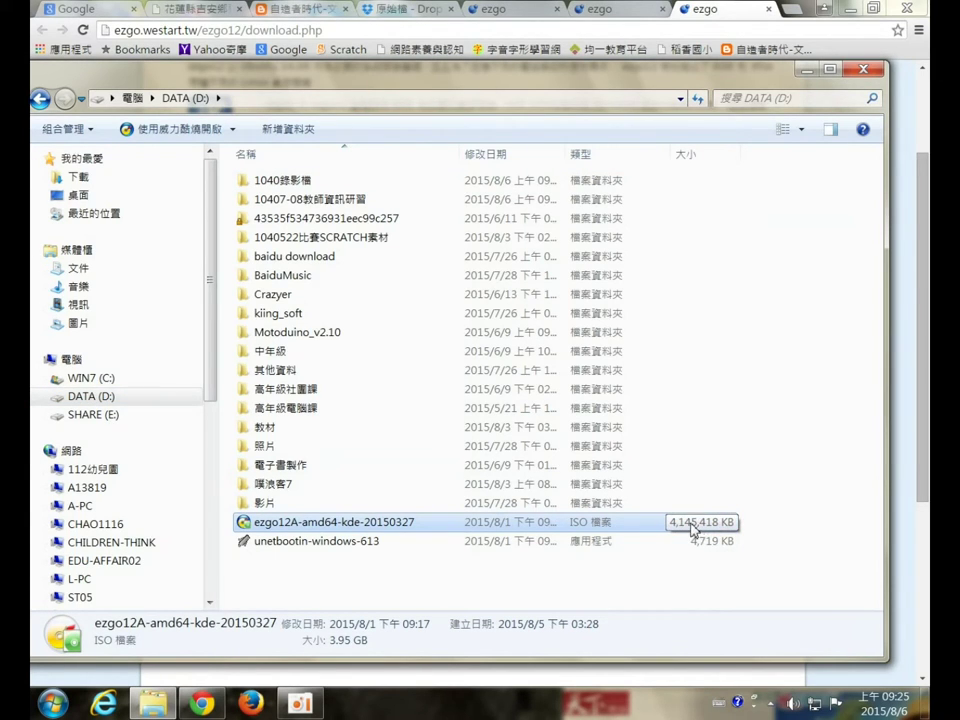
{"action": "left_click", "coordinate": [318, 548]}
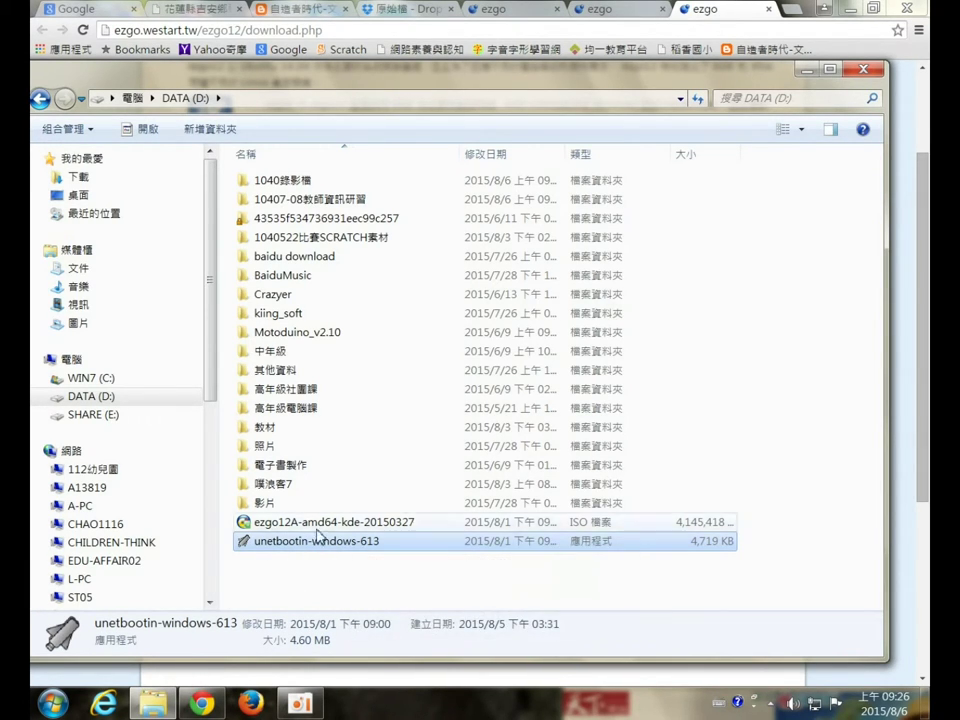
{"action": "left_click", "coordinate": [323, 569]}
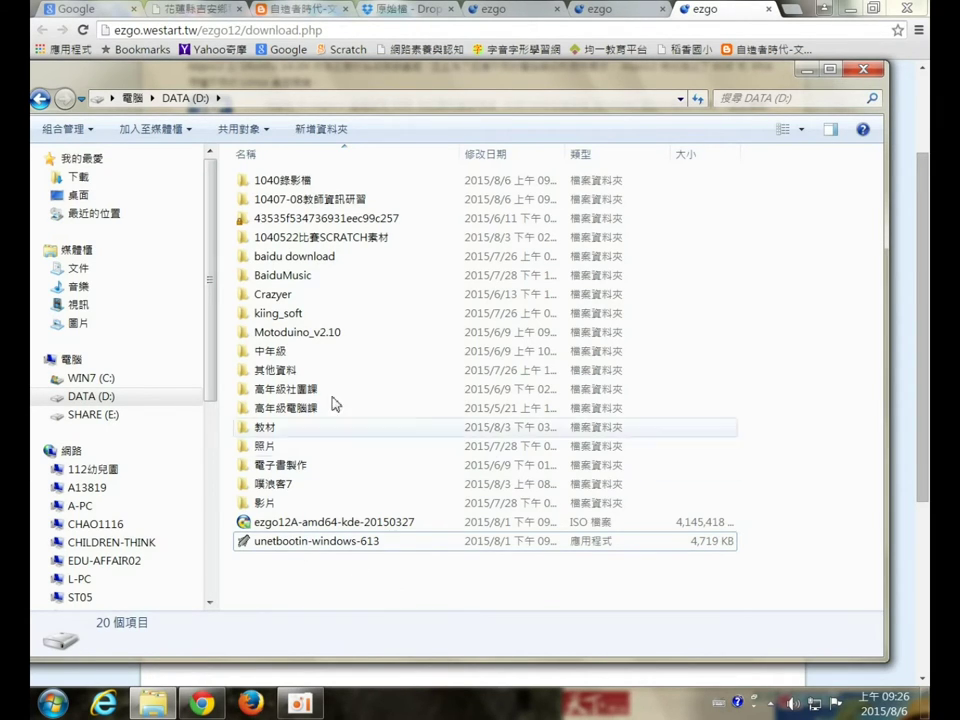
Move the folder window out of the way and open the 新手上路 page of the ezgo website
{"action": "left_click_drag", "start_coordinate": [424, 72], "coordinate": [481, 418]}
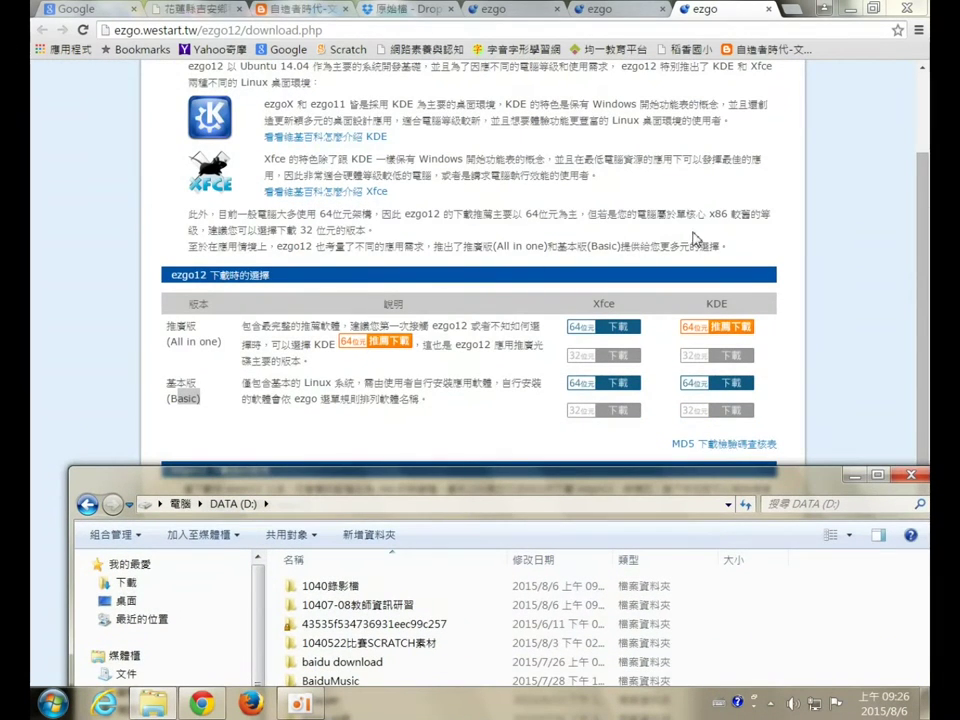
{"action": "left_click", "coordinate": [481, 418]}
{"action": "scroll", "coordinate": [481, 418], "scroll_direction": "up", "scroll_amount": 3}
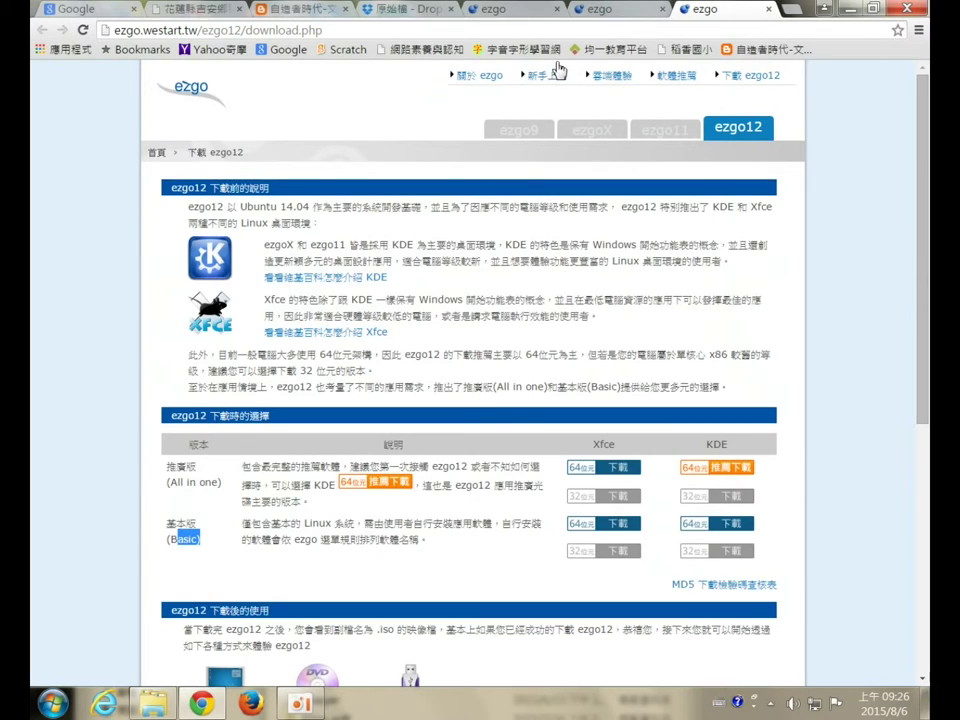
{"action": "left_click", "coordinate": [545, 84]}
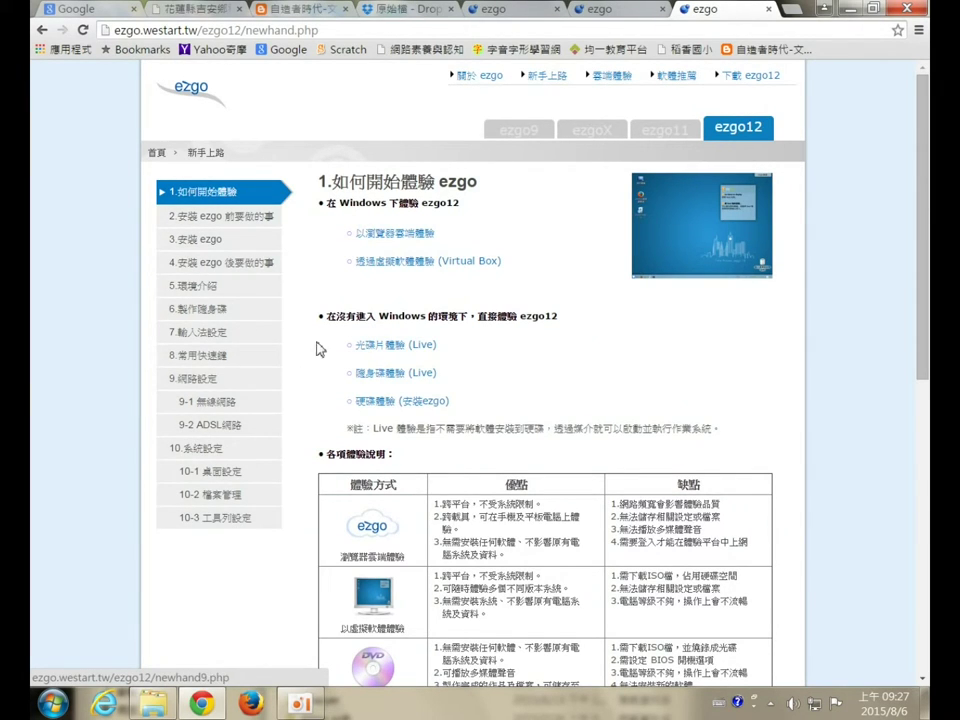
Browse the 美工, 網路, 遊戲 and 附屬應用程式 categories of the recommended software, and return to the ezgo12 download page
{"action": "left_click", "coordinate": [681, 80]}
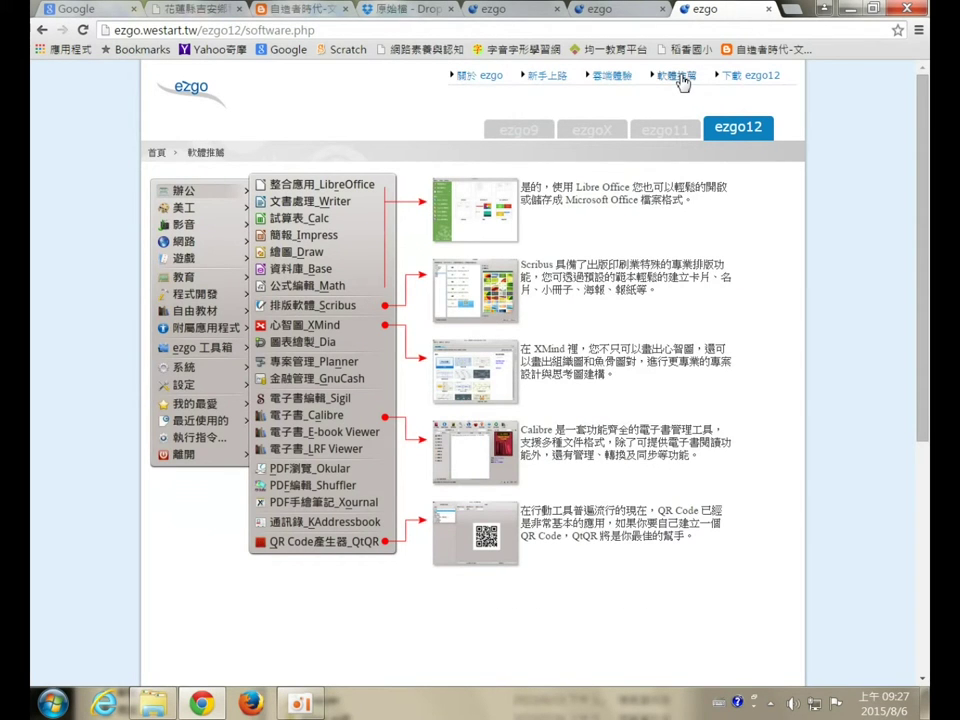
{"action": "left_click", "coordinate": [184, 207]}
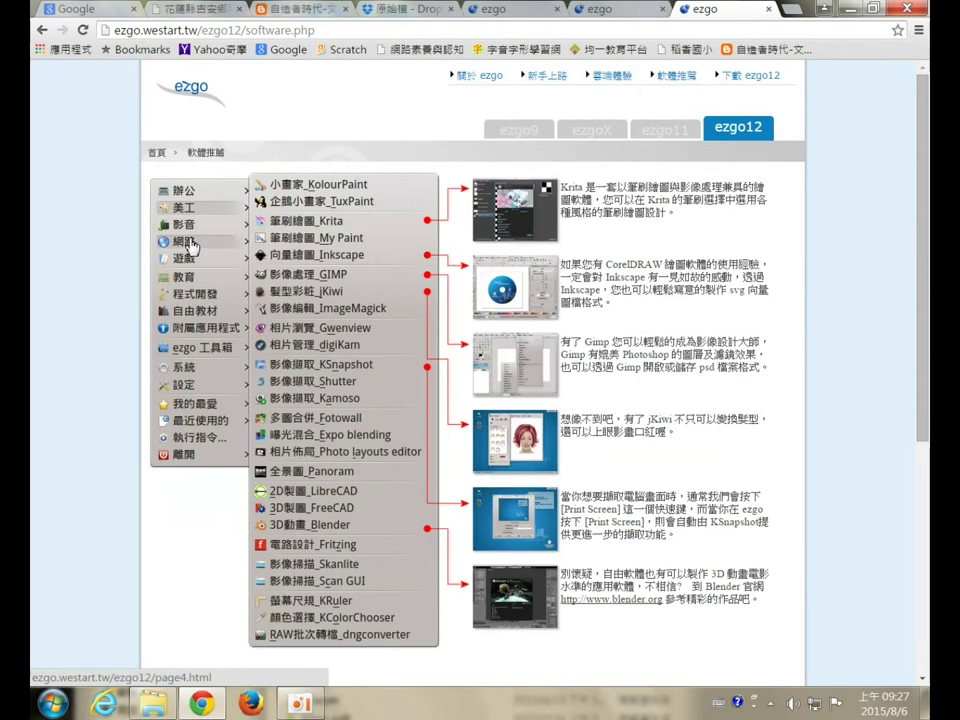
{"action": "left_click", "coordinate": [190, 244]}
{"action": "left_click", "coordinate": [186, 258]}
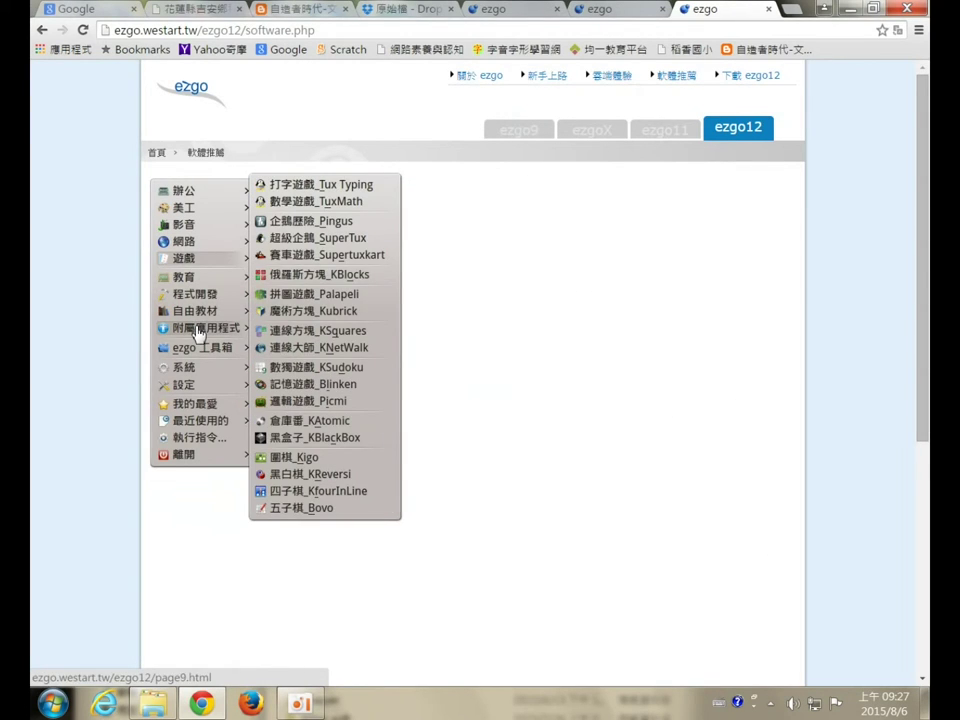
{"action": "left_click", "coordinate": [198, 330]}
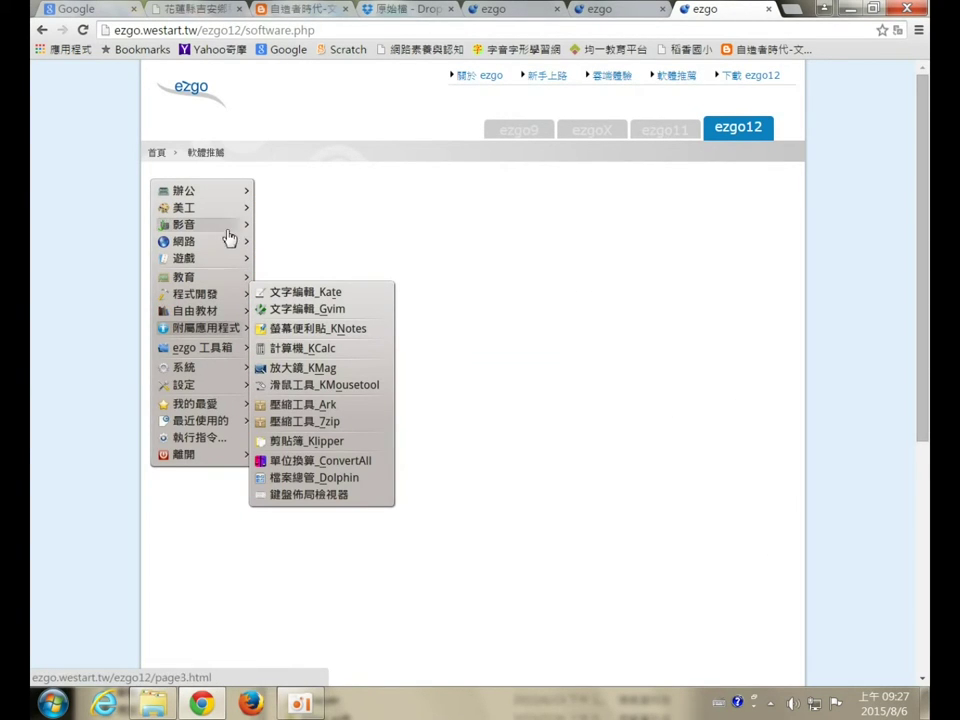
{"action": "left_click", "coordinate": [745, 78]}
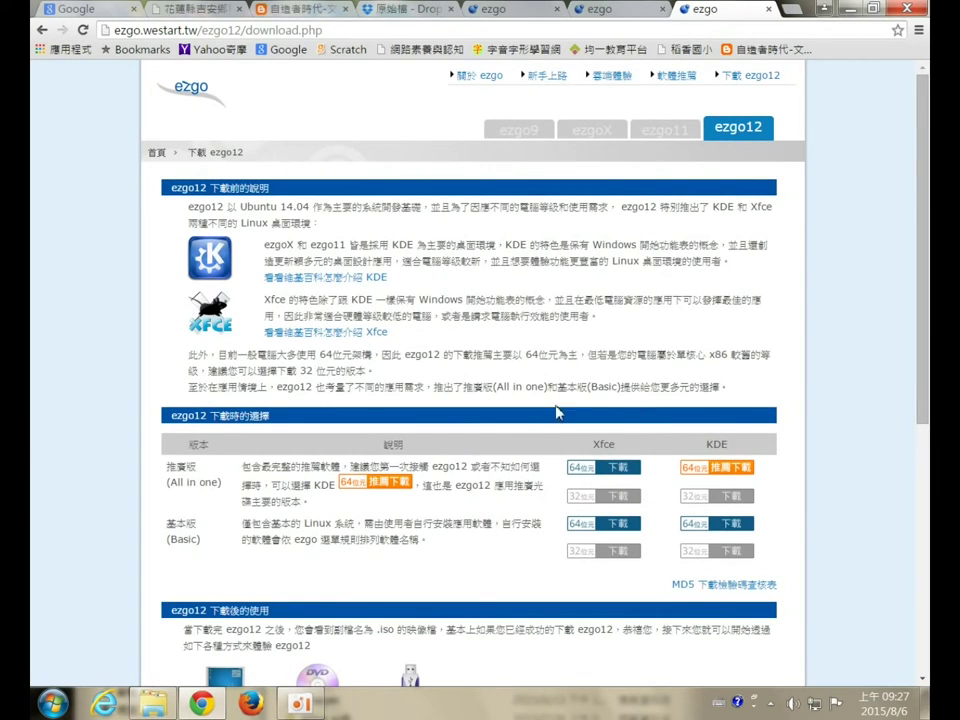
{"action": "scroll", "coordinate": [557, 412], "scroll_direction": "down", "scroll_amount": 3}
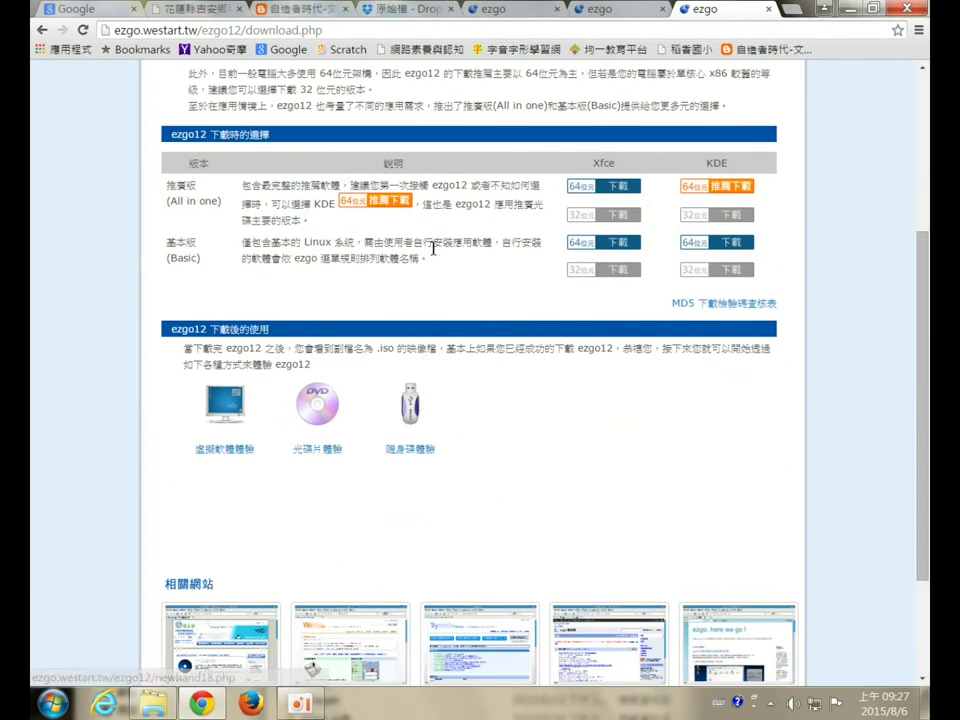
Bring the DATA (D:) folder window back into view and select the ezgo12A-amd64-kde-20150327 ISO together with unetbootin-windows-613
{"action": "left_click", "coordinate": [150, 708]}
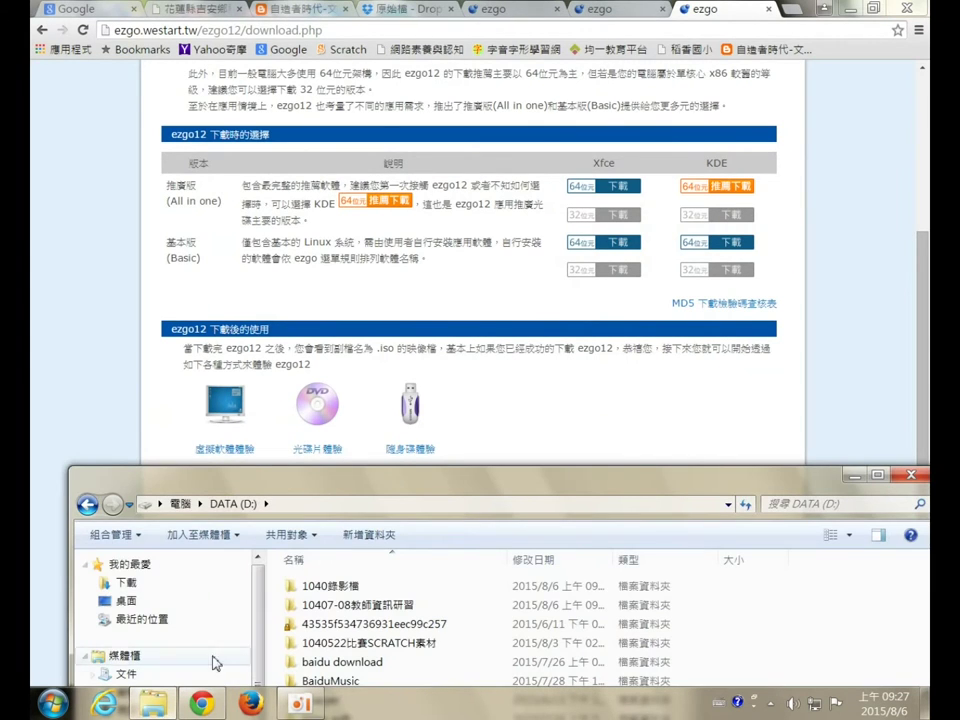
{"action": "left_click_drag", "start_coordinate": [340, 490], "coordinate": [320, 122]}
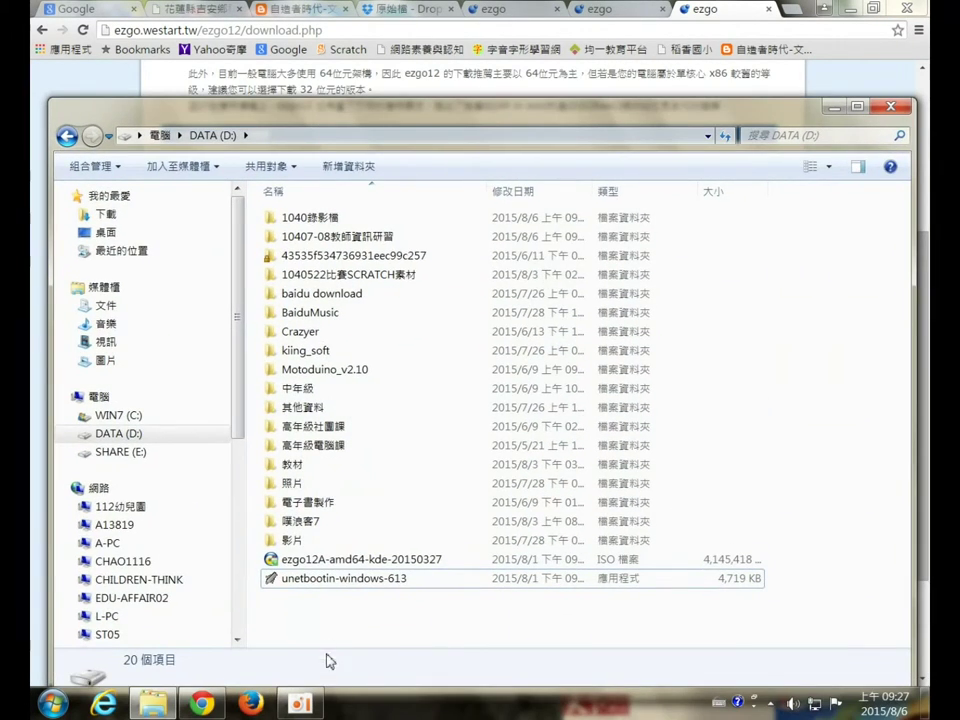
{"action": "left_click_drag", "start_coordinate": [346, 612], "coordinate": [325, 561]}
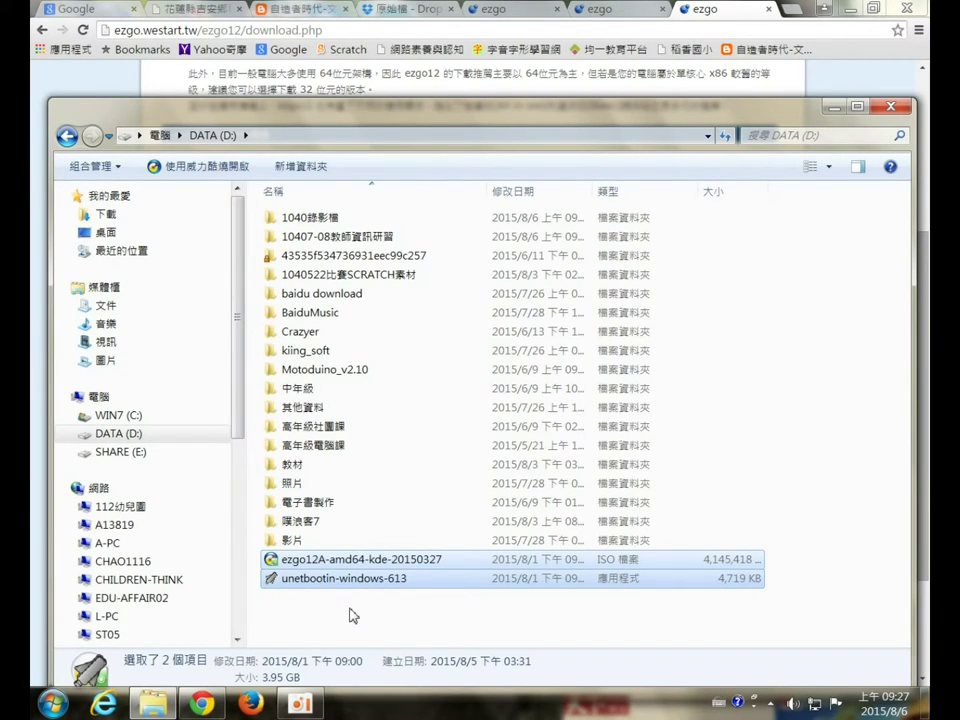
Minimize the browser and stop the running oCam screen recording
{"action": "key", "text": "alt+Tab"}
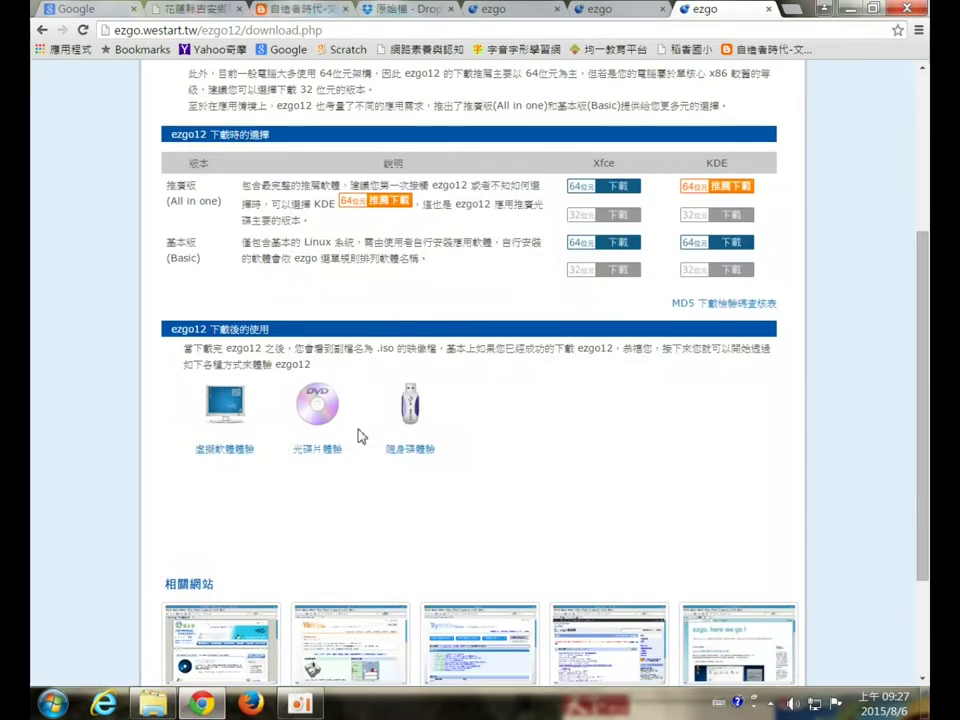
{"action": "left_click", "coordinate": [842, 8]}
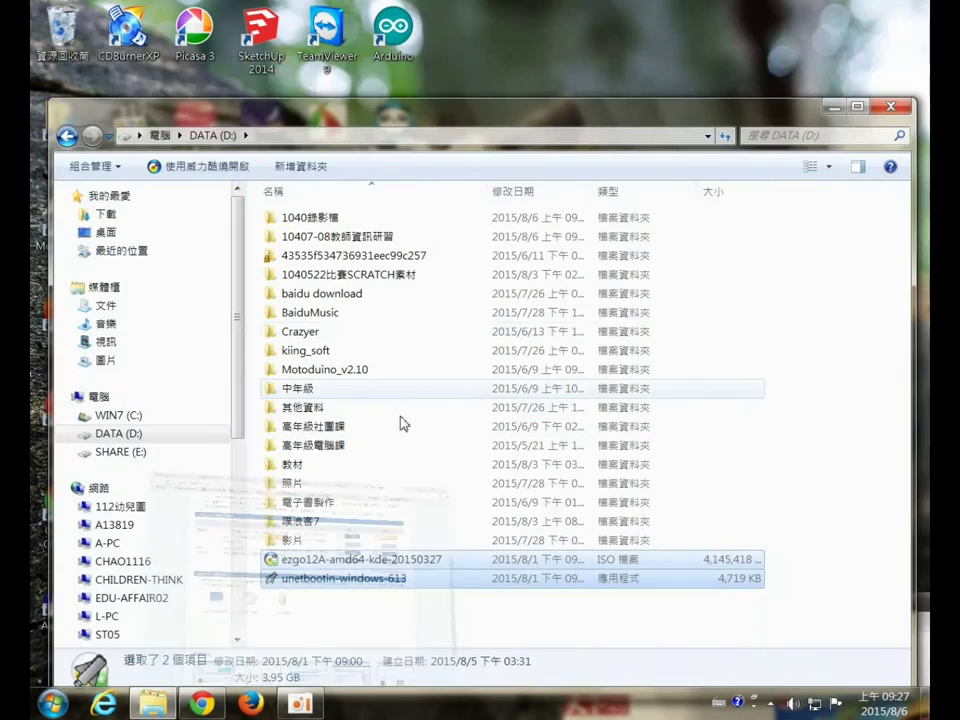
{"action": "left_click", "coordinate": [299, 705]}
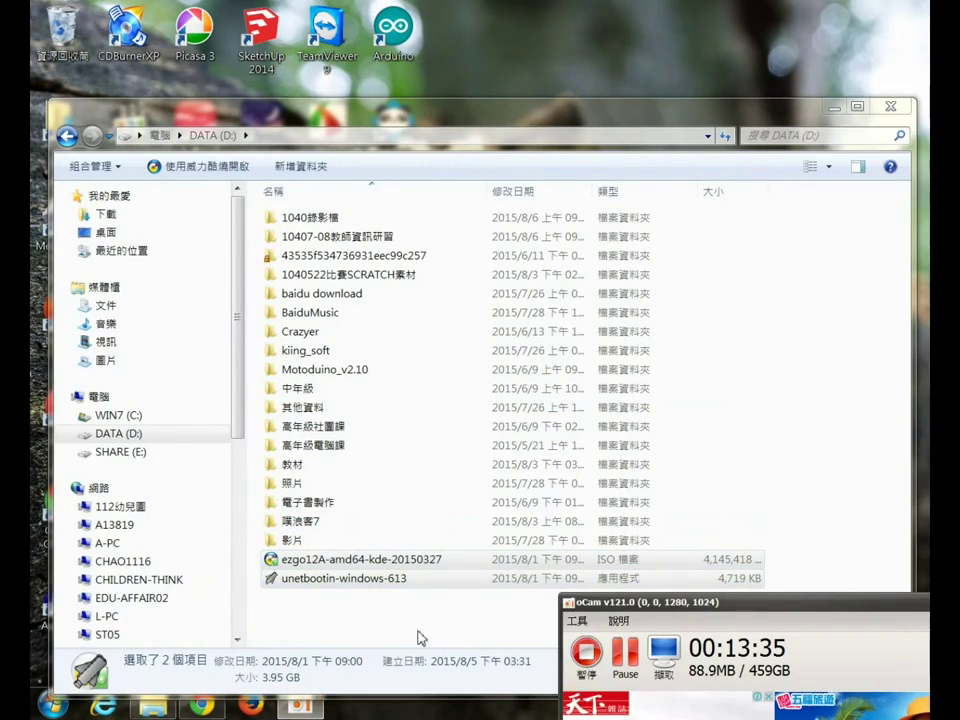
{"action": "left_click", "coordinate": [586, 664]}
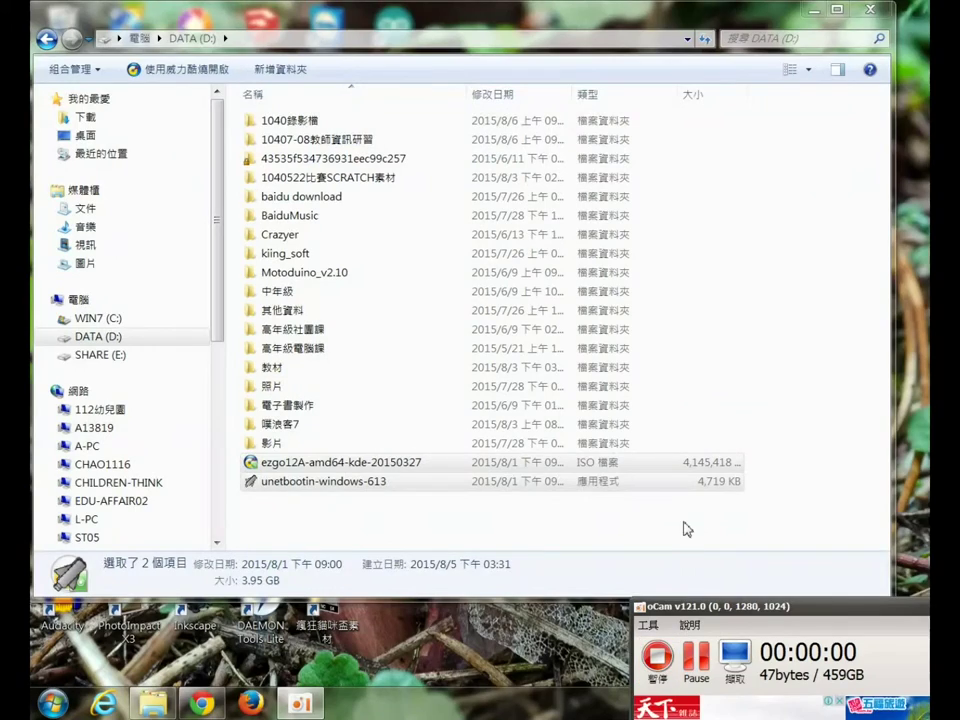
Launch unetbootin-windows-613 from the D: drive and move its window clear of the two files
{"action": "left_click", "coordinate": [684, 525]}
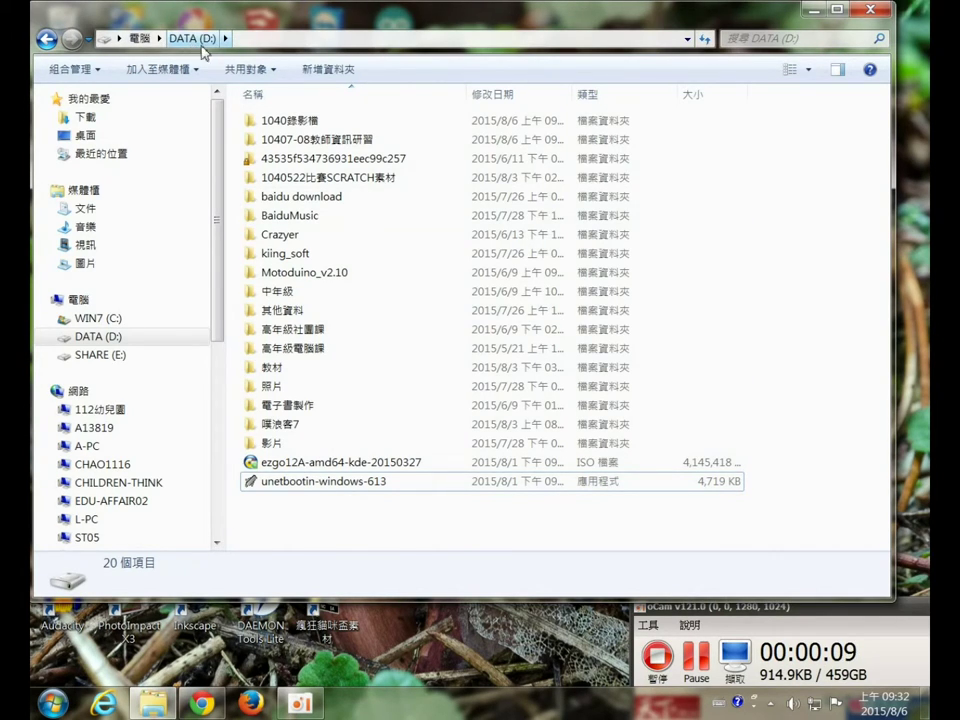
{"action": "left_click", "coordinate": [295, 483]}
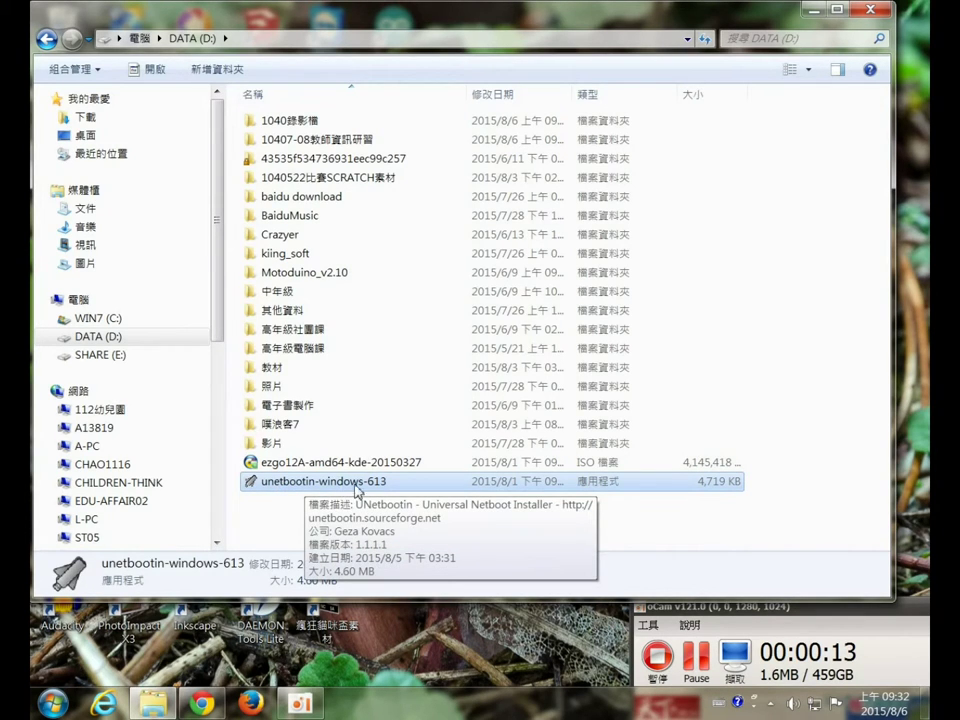
{"action": "double_click", "coordinate": [358, 489]}
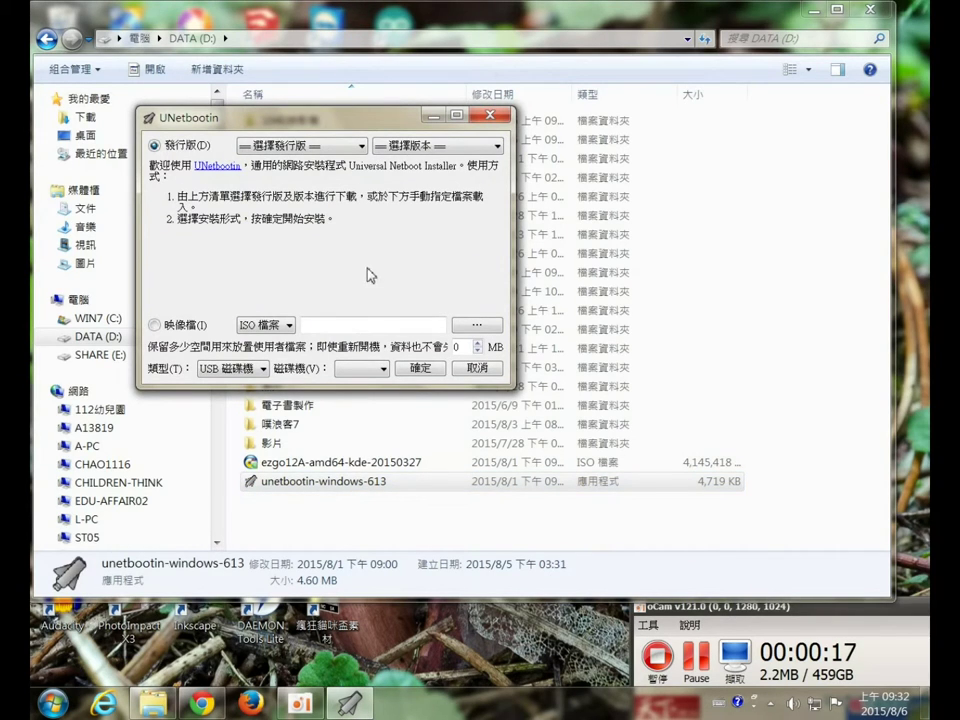
{"action": "left_click_drag", "start_coordinate": [241, 118], "coordinate": [313, 33]}
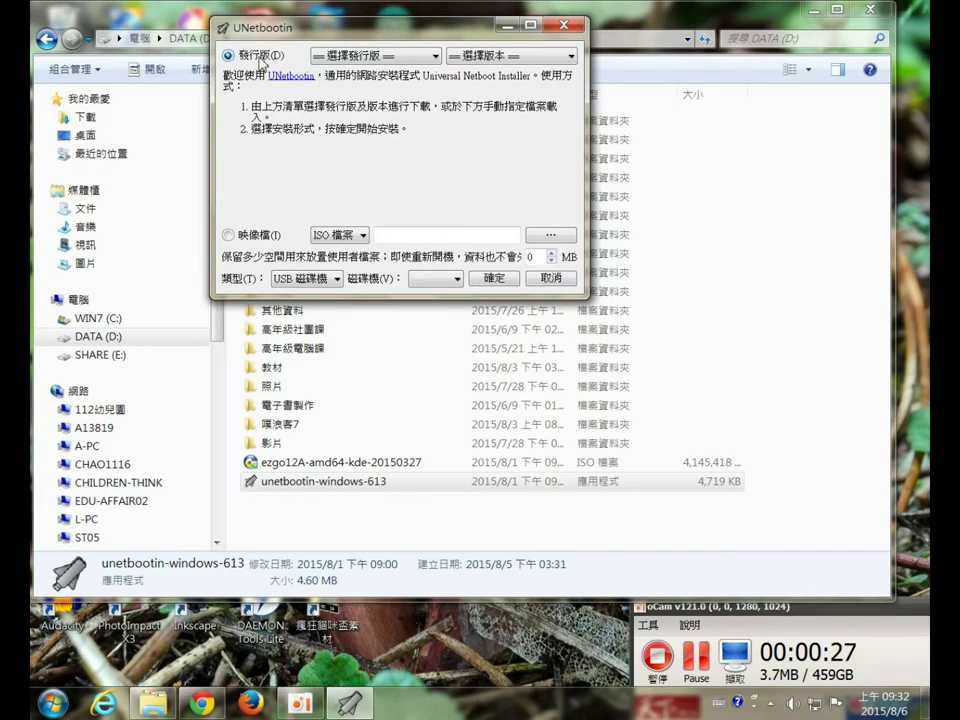
Look through the Linux distributions UNetbootin offers, choose xPUD and view its available versions
{"action": "left_click", "coordinate": [400, 56]}
{"action": "mouse_move", "coordinate": [434, 104]}
{"action": "left_mouse_down"}
{"action": "mouse_move", "coordinate": [434, 184]}
{"action": "mouse_move", "coordinate": [434, 92]}
{"action": "mouse_move", "coordinate": [432, 122]}
{"action": "left_mouse_up"}
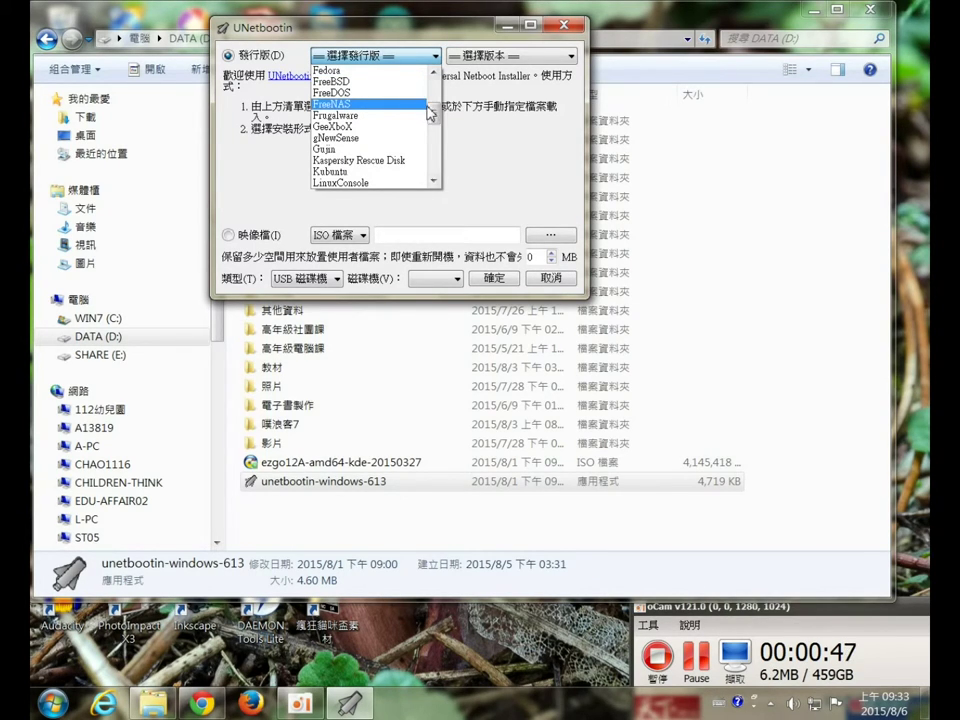
{"action": "left_click_drag", "start_coordinate": [430, 106], "coordinate": [434, 172]}
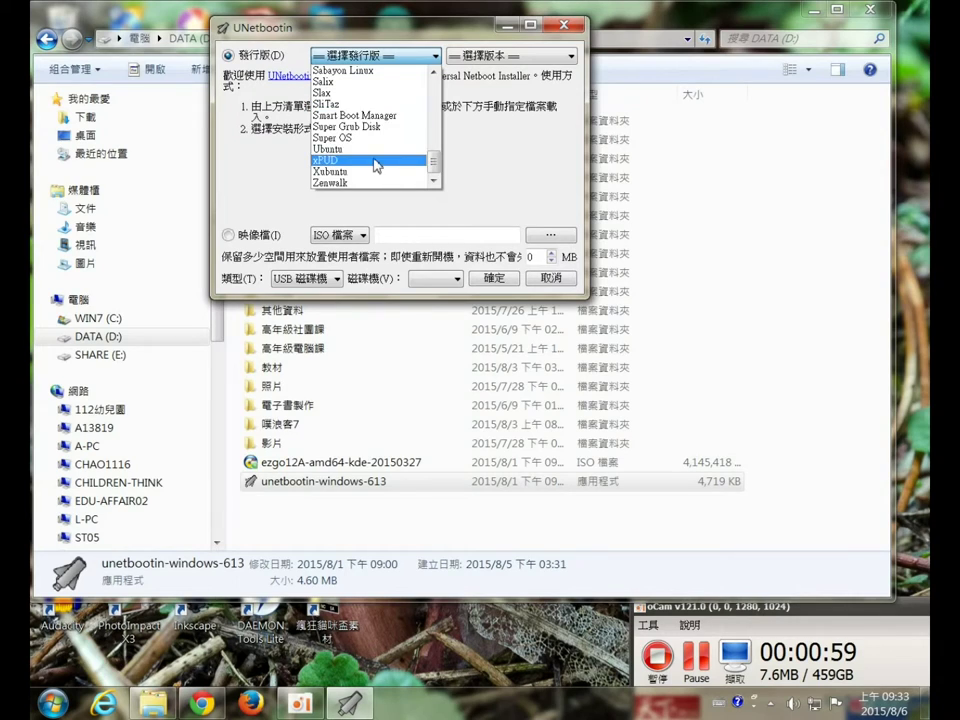
{"action": "left_click", "coordinate": [345, 160]}
{"action": "left_click", "coordinate": [573, 60]}
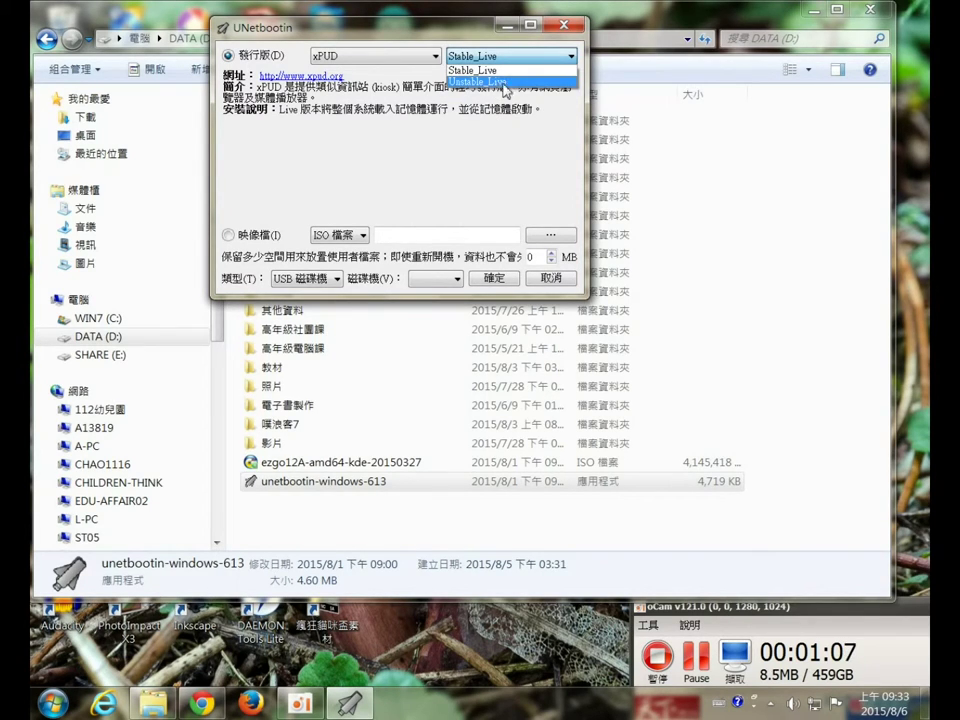
{"action": "left_click", "coordinate": [436, 57]}
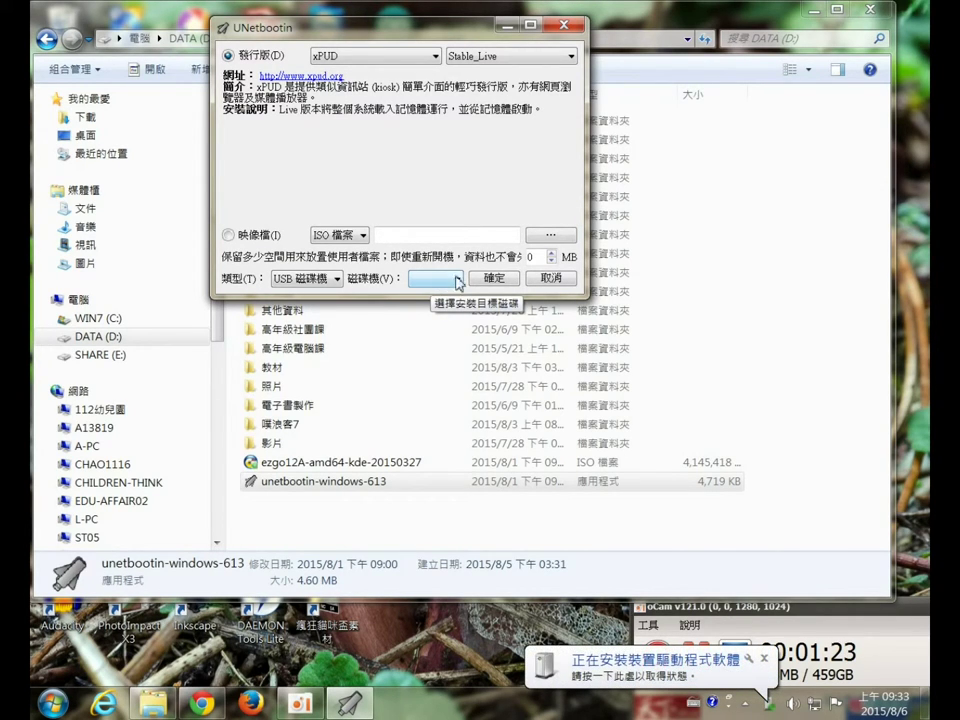
Close UNetbootin, mark the program as correctly installed in the compatibility assistant, and launch unetbootin-windows-613 again
{"action": "left_click", "coordinate": [565, 25]}
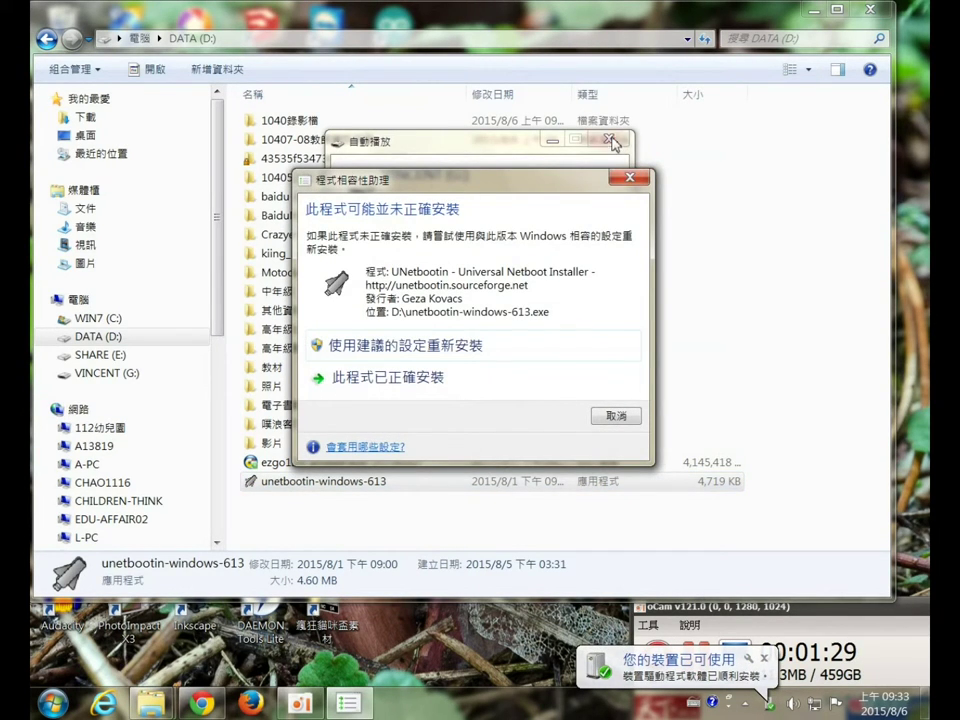
{"action": "left_click", "coordinate": [388, 377]}
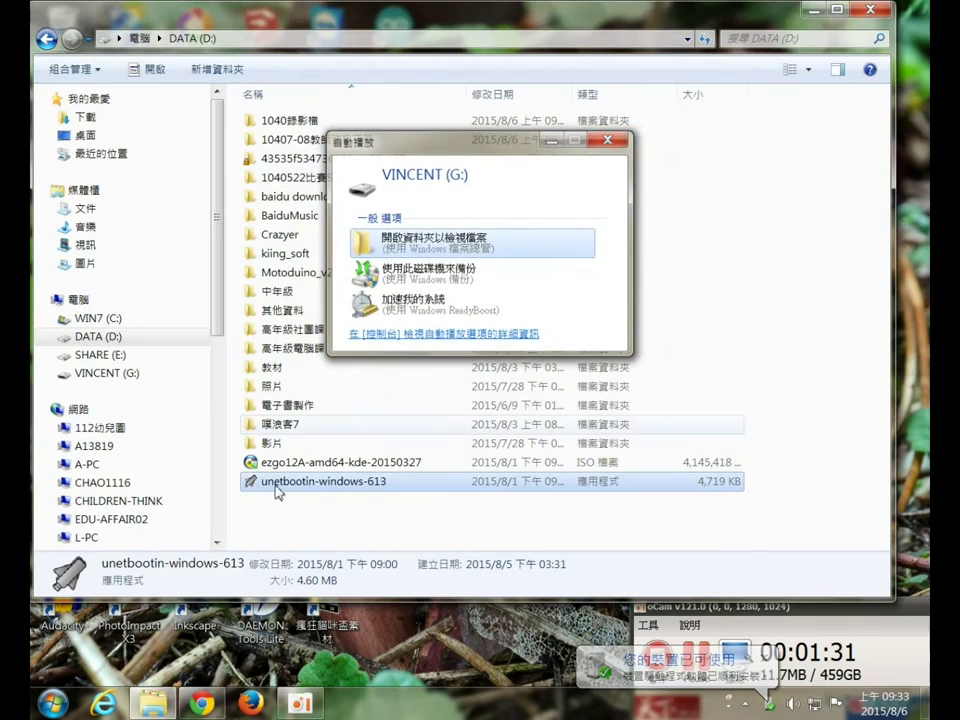
{"action": "double_click", "coordinate": [345, 484]}
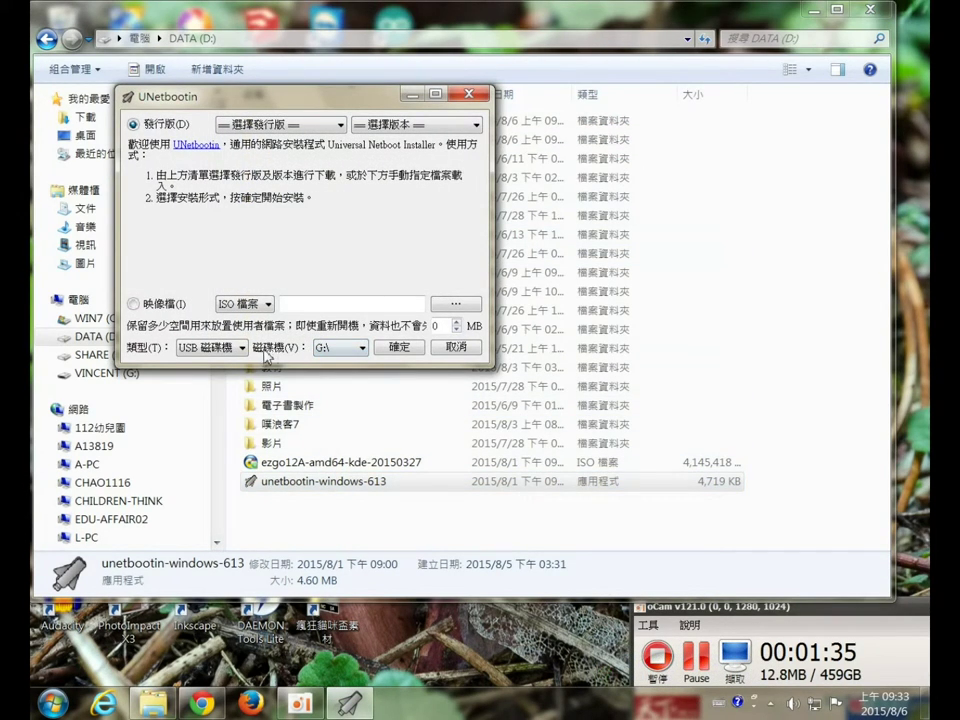
Try the hard disk (硬碟) installation type, and set the type back to USB 磁碟機 with G:\ as the target drive
{"action": "left_click", "coordinate": [366, 349]}
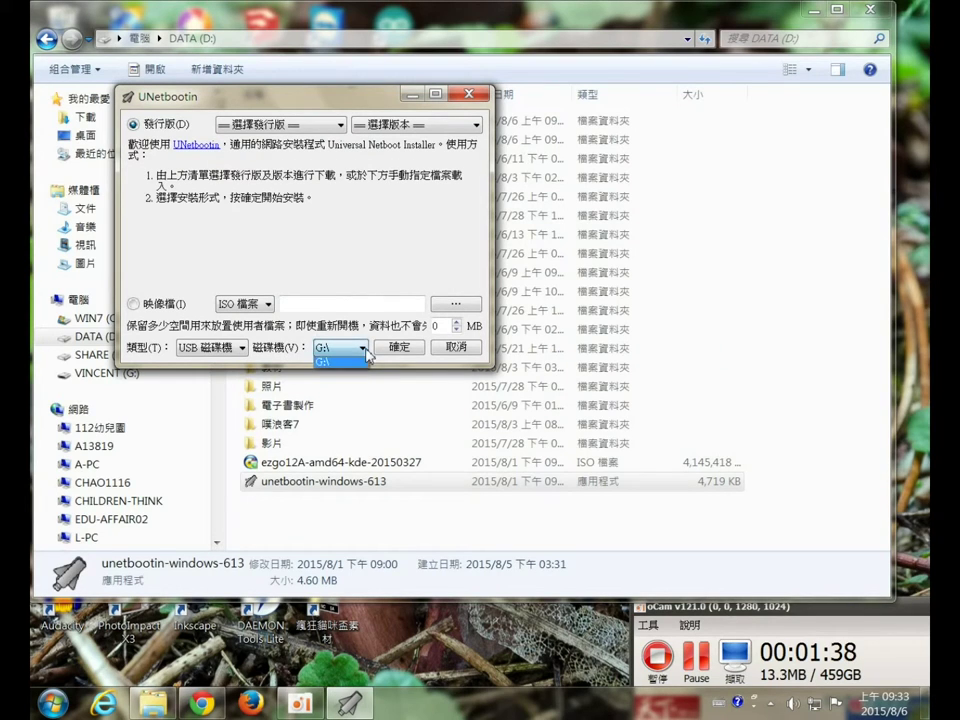
{"action": "left_click", "coordinate": [326, 363]}
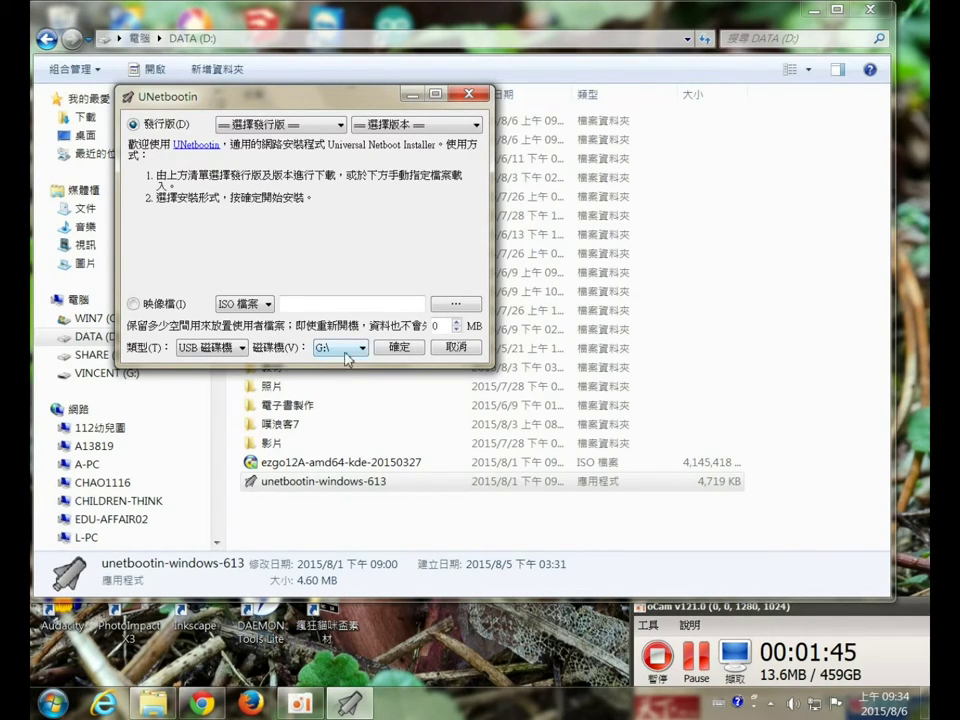
{"action": "left_click", "coordinate": [213, 348]}
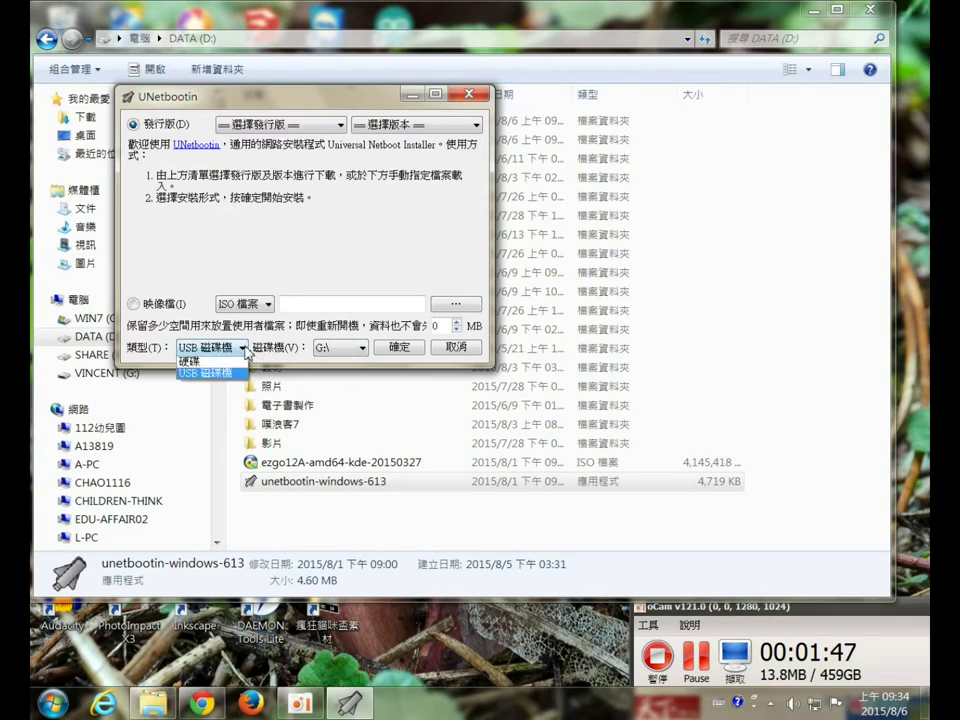
{"action": "left_click", "coordinate": [231, 364]}
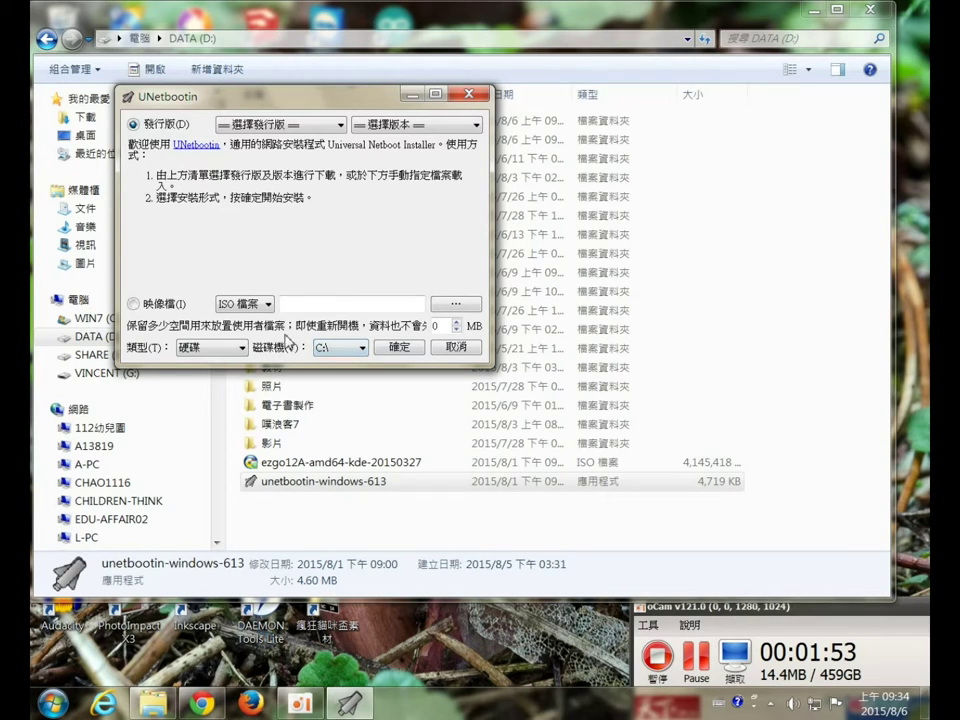
{"action": "left_click", "coordinate": [242, 348]}
{"action": "left_click", "coordinate": [205, 372]}
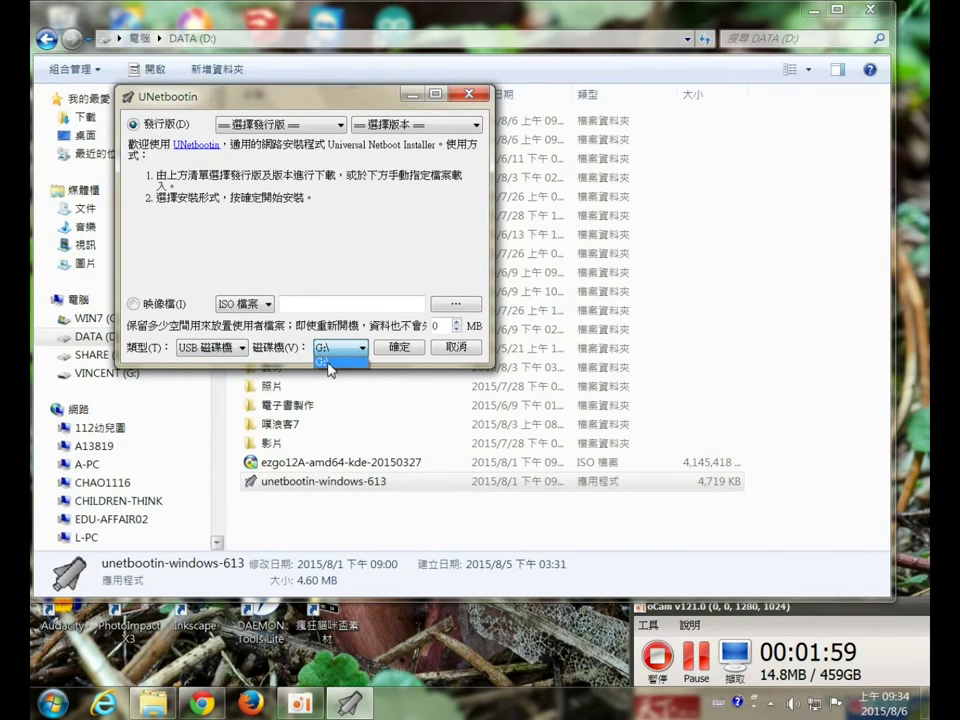
{"action": "left_click", "coordinate": [329, 364]}
Move the UNetbootin window aside and load ezgo12A-amd64-kde-20150327.iso from the D: drive as the ISO disk image
{"action": "left_click_drag", "start_coordinate": [216, 90], "coordinate": [489, 83]}
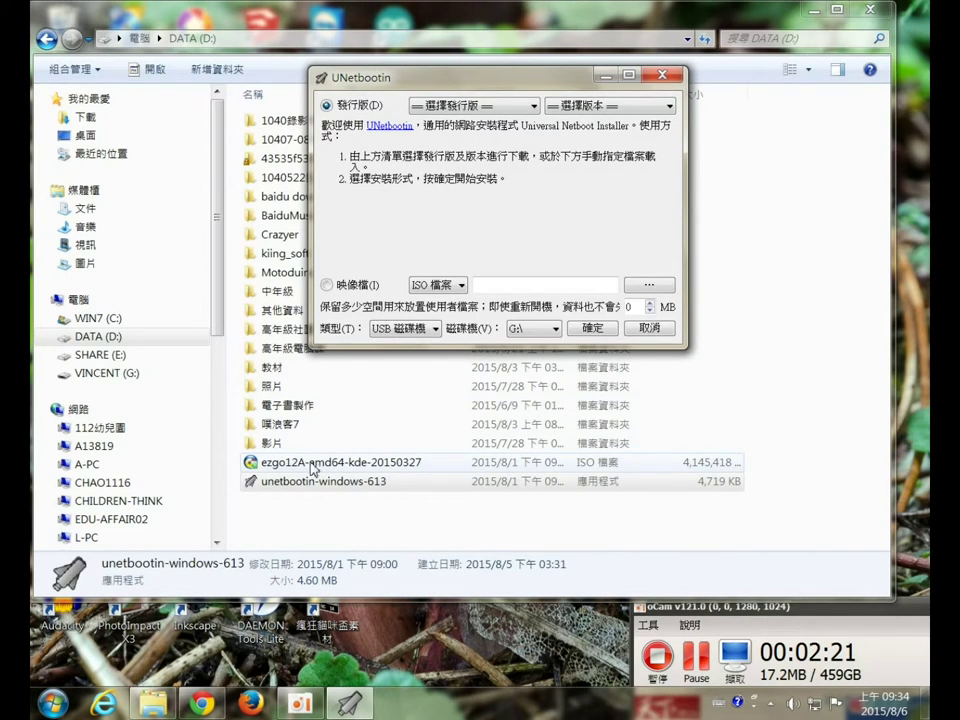
{"action": "left_click", "coordinate": [329, 287]}
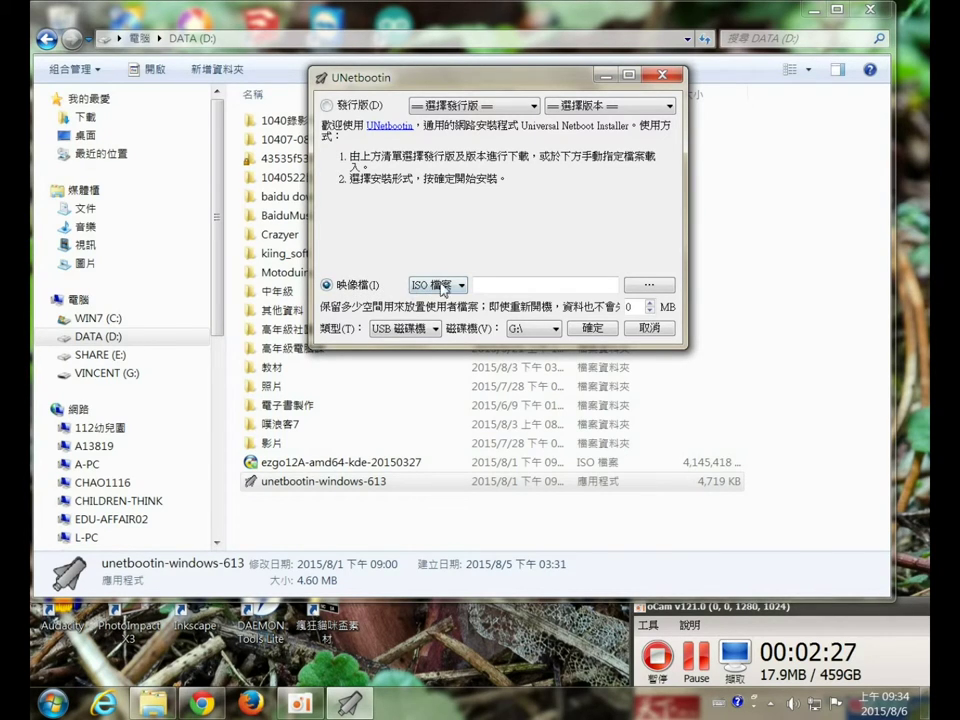
{"action": "left_click", "coordinate": [650, 287]}
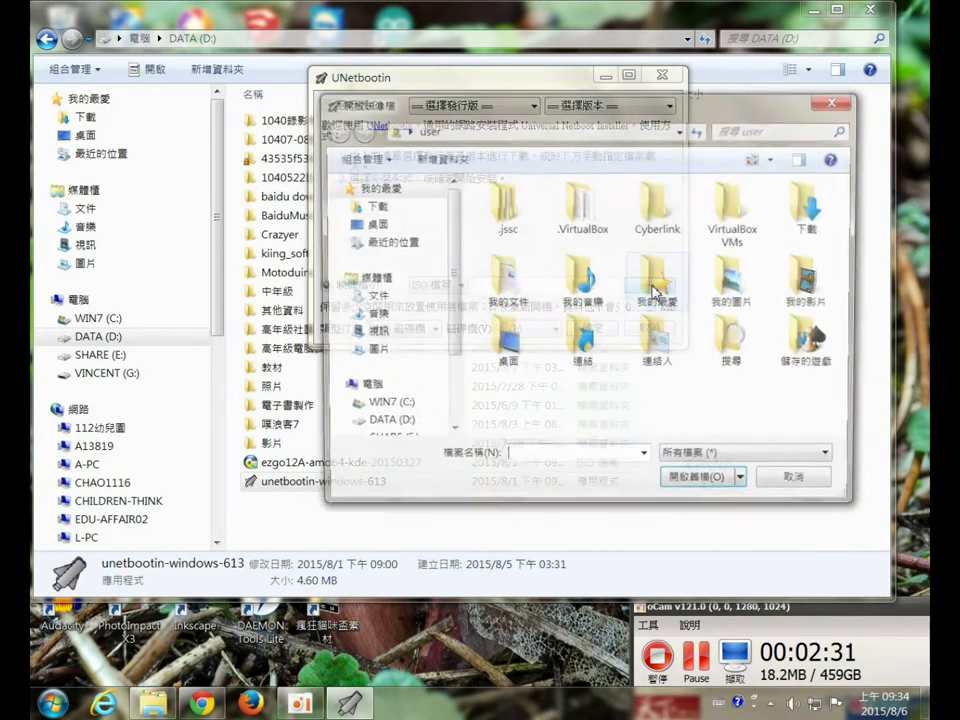
{"action": "left_click", "coordinate": [393, 425]}
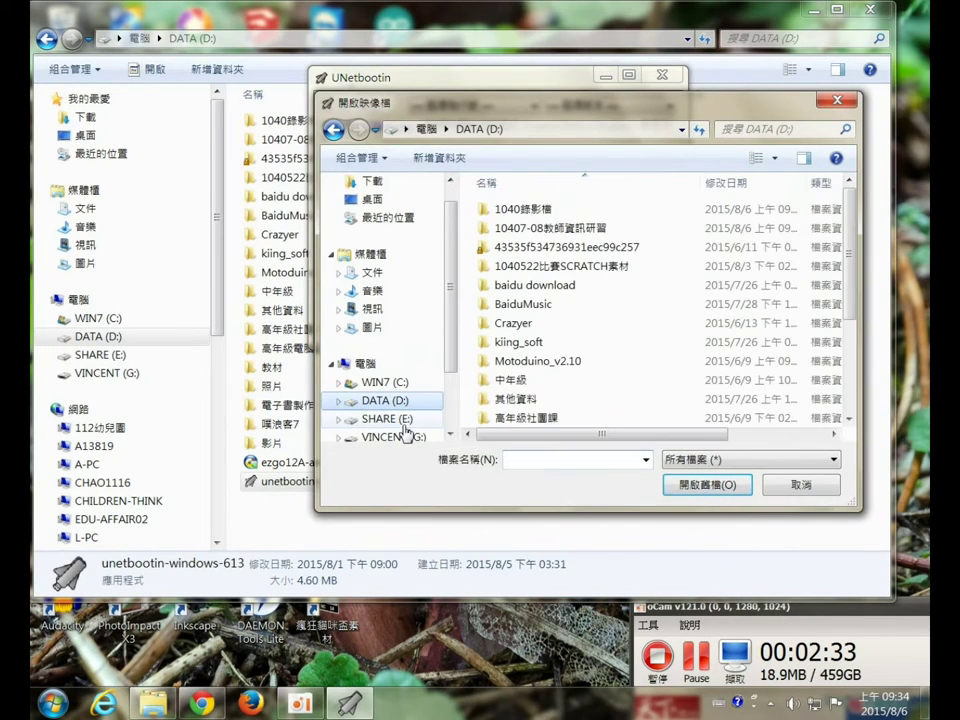
{"action": "left_click_drag", "start_coordinate": [851, 215], "coordinate": [851, 300]}
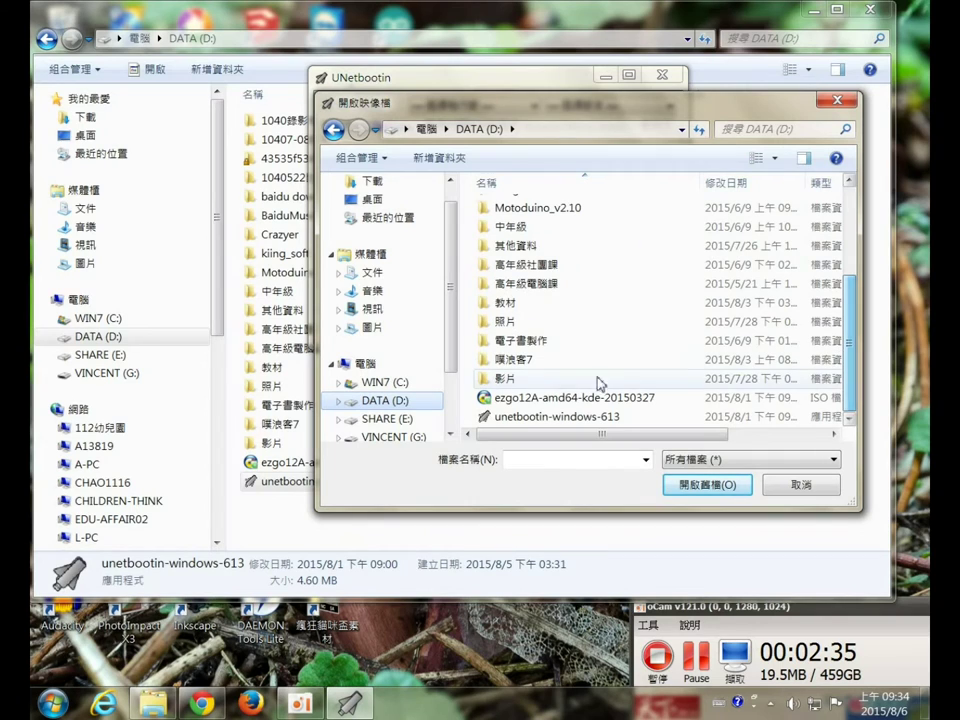
{"action": "left_click", "coordinate": [508, 400]}
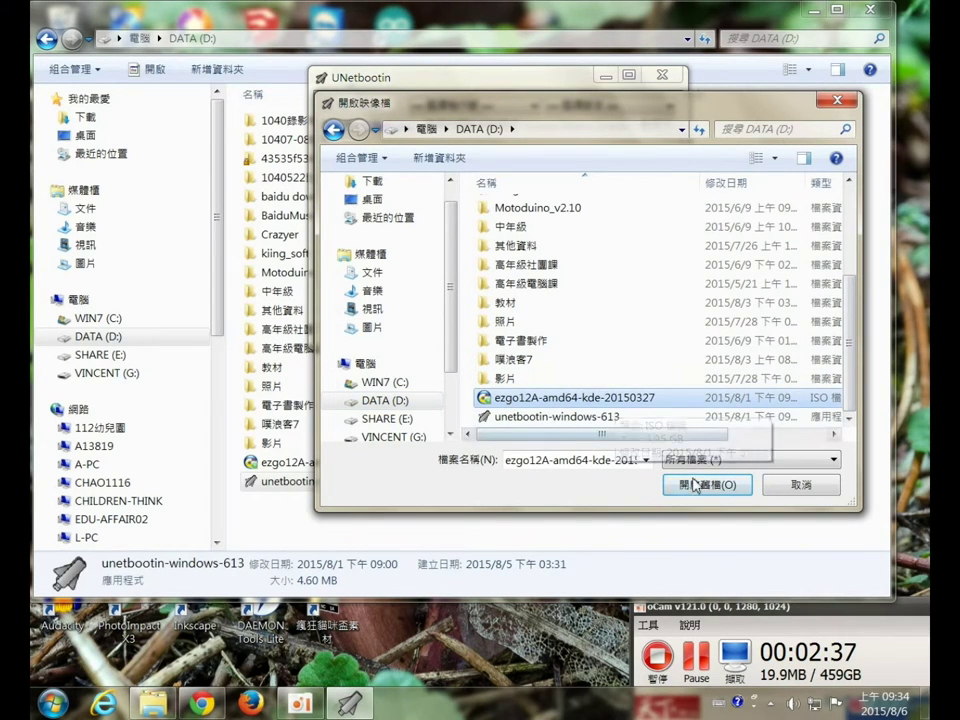
{"action": "left_click", "coordinate": [698, 484]}
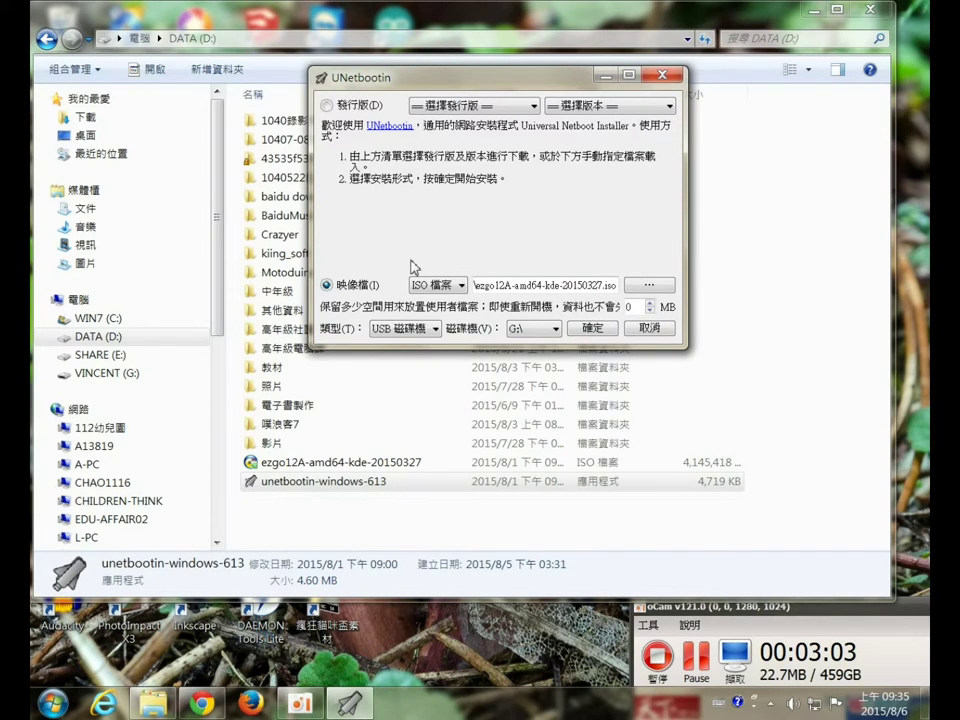
Set the space reserved for user files that persist across reboots to 2048 MB
{"action": "mouse_move", "coordinate": [472, 318]}
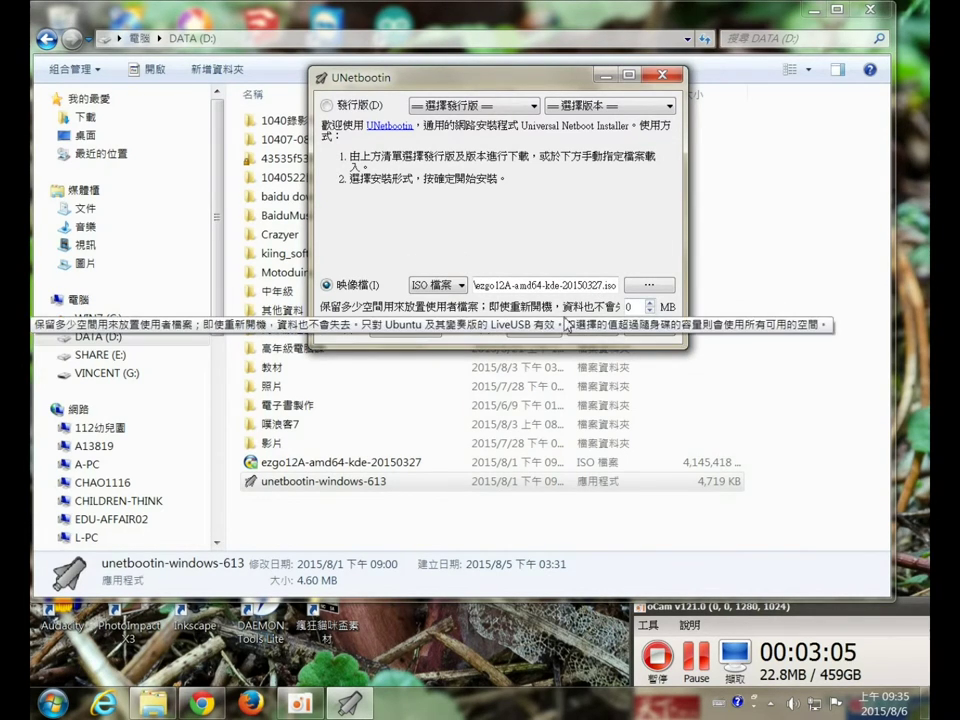
{"action": "left_click", "coordinate": [642, 309]}
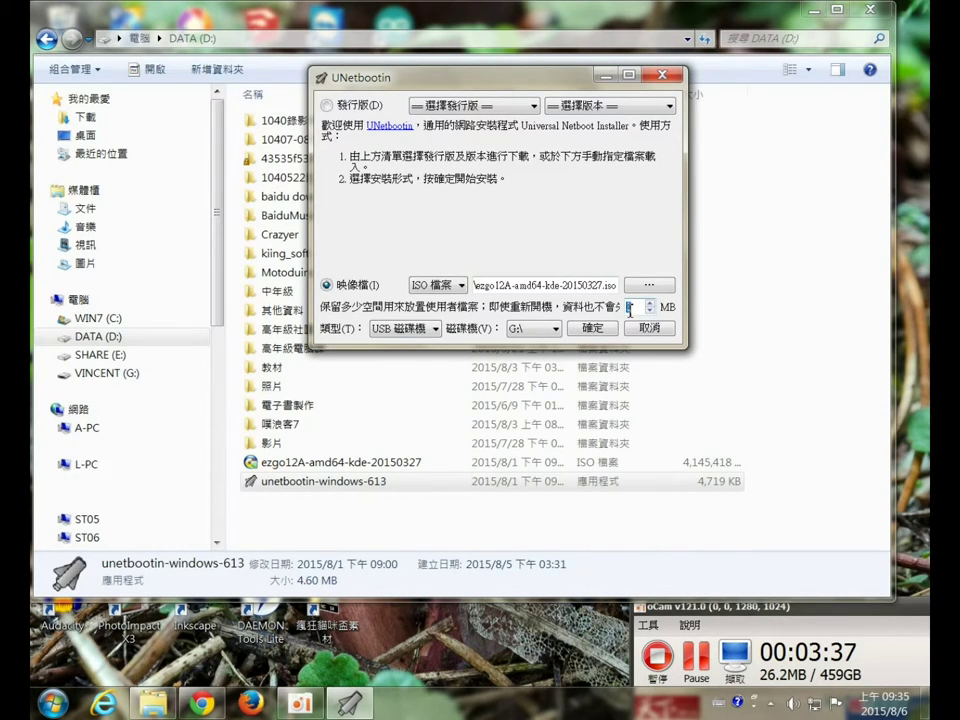
{"action": "double_click", "coordinate": [641, 309]}
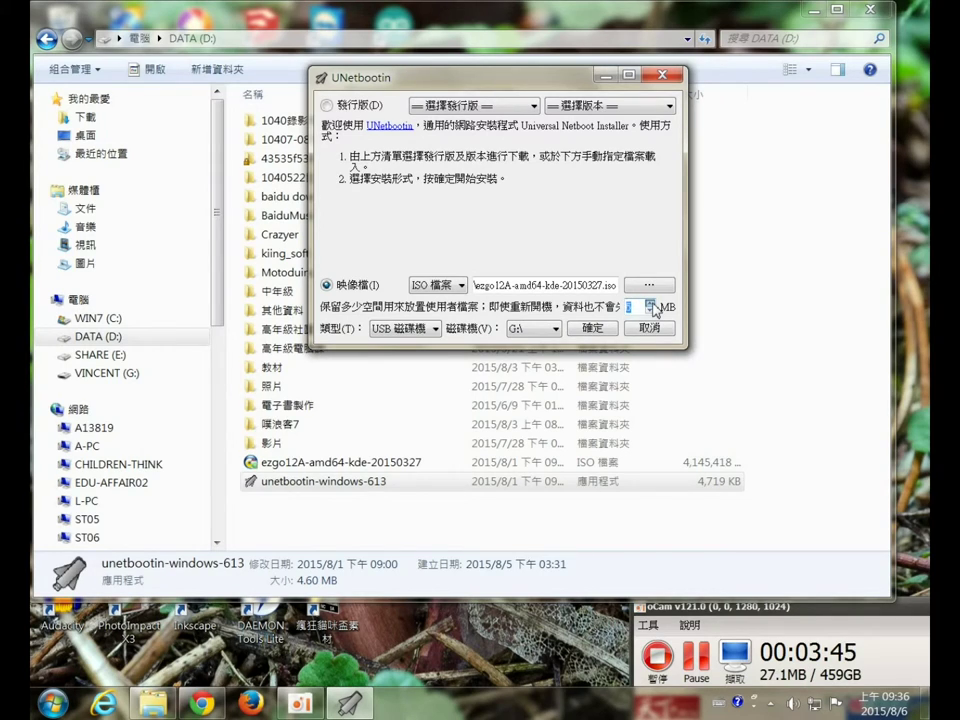
{"action": "left_click", "coordinate": [650, 305]}
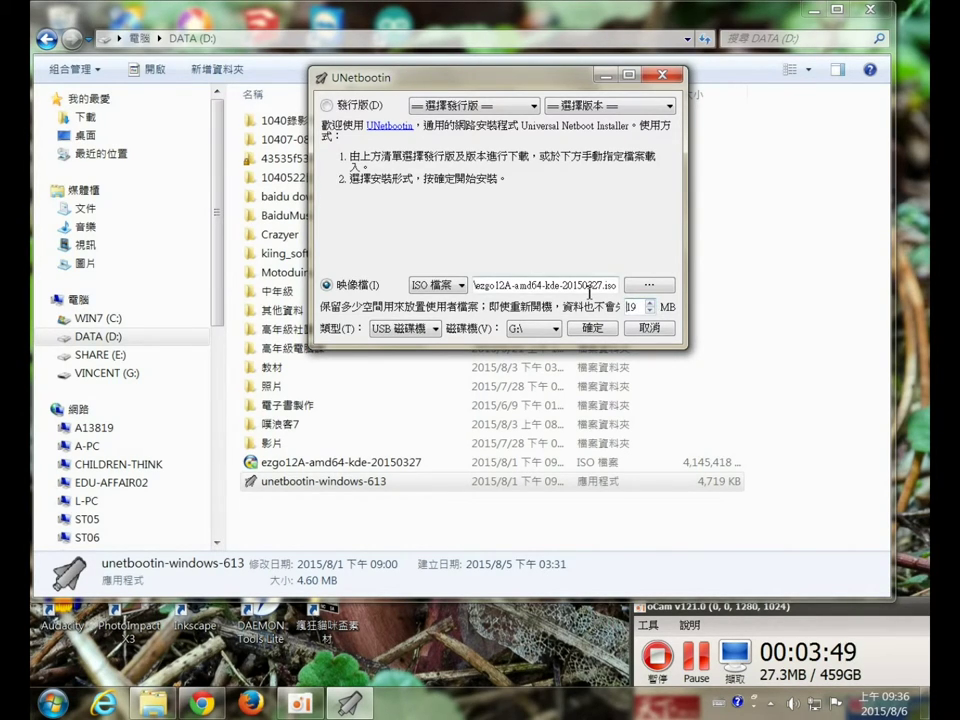
{"action": "double_click", "coordinate": [630, 307]}
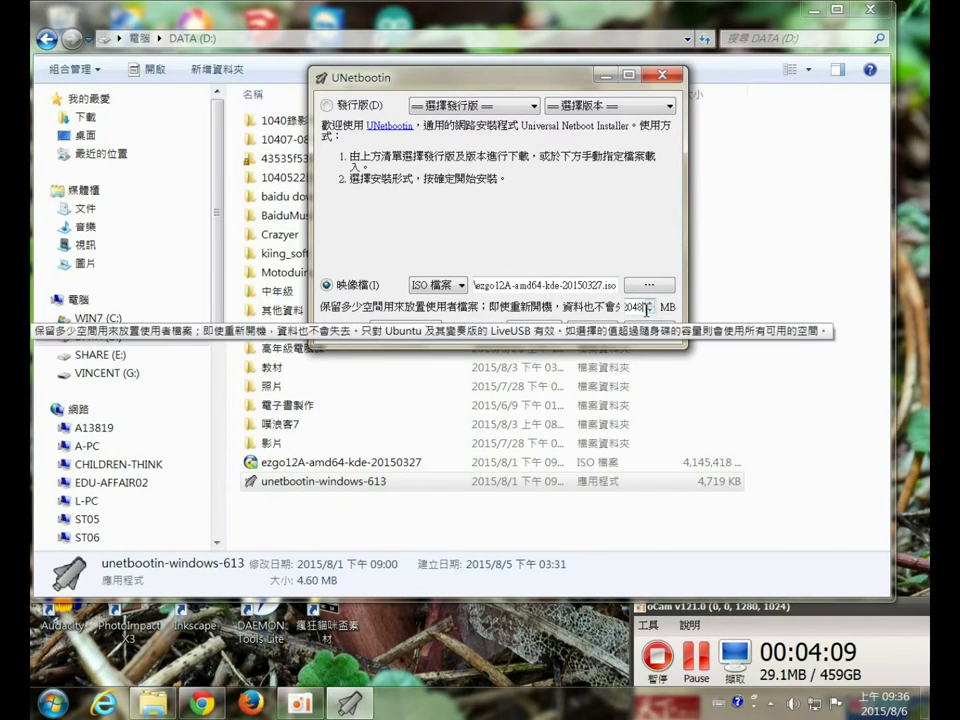
{"action": "left_click", "coordinate": [646, 305]}
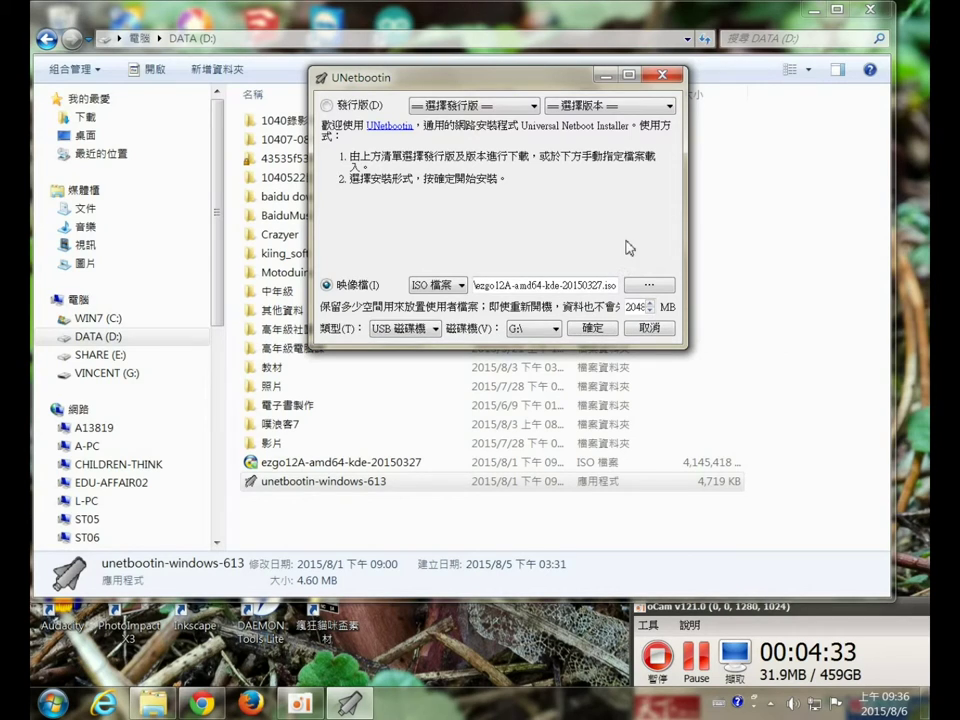
Start writing the ezgo12 image to the USB drive and move the UNetbootin window clear of the file list
{"action": "left_click_drag", "start_coordinate": [575, 79], "coordinate": [637, 13]}
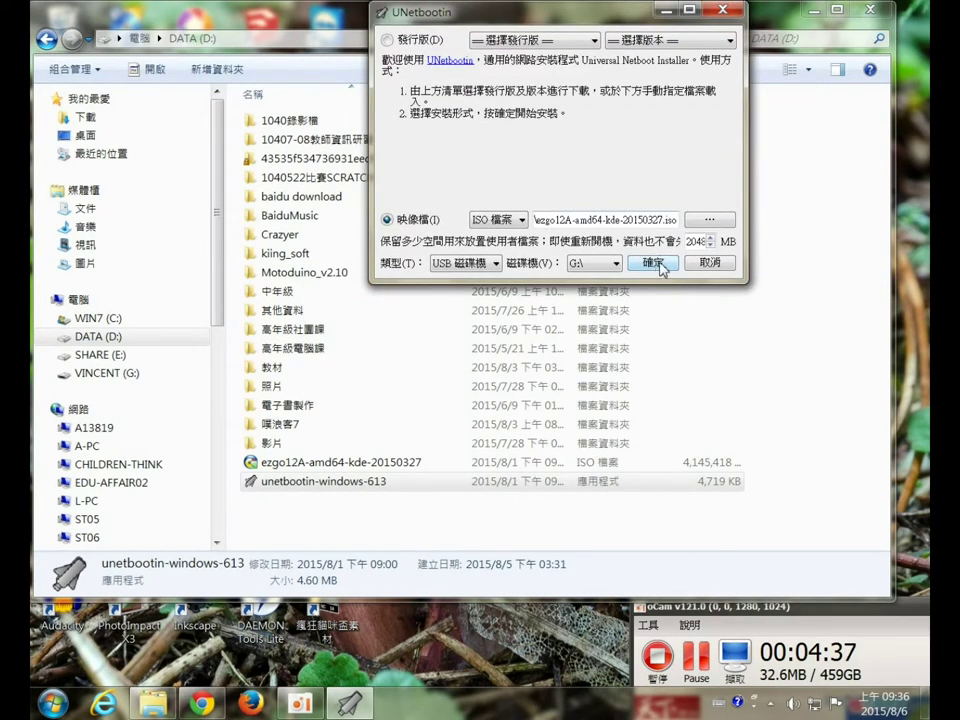
{"action": "left_click", "coordinate": [659, 267]}
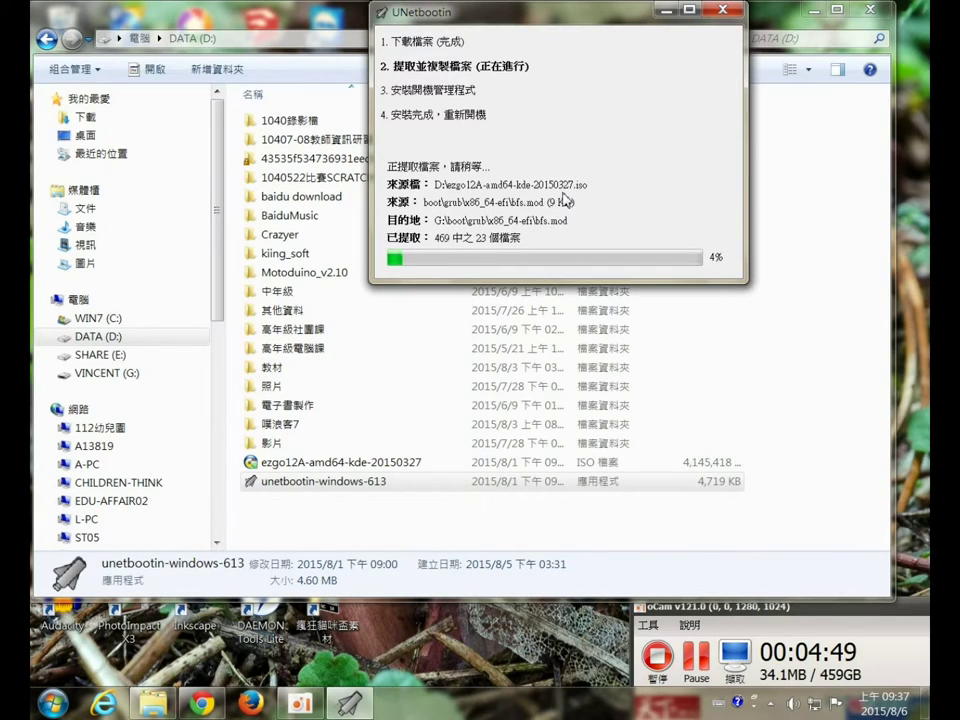
{"action": "left_click_drag", "start_coordinate": [580, 17], "coordinate": [760, 22]}
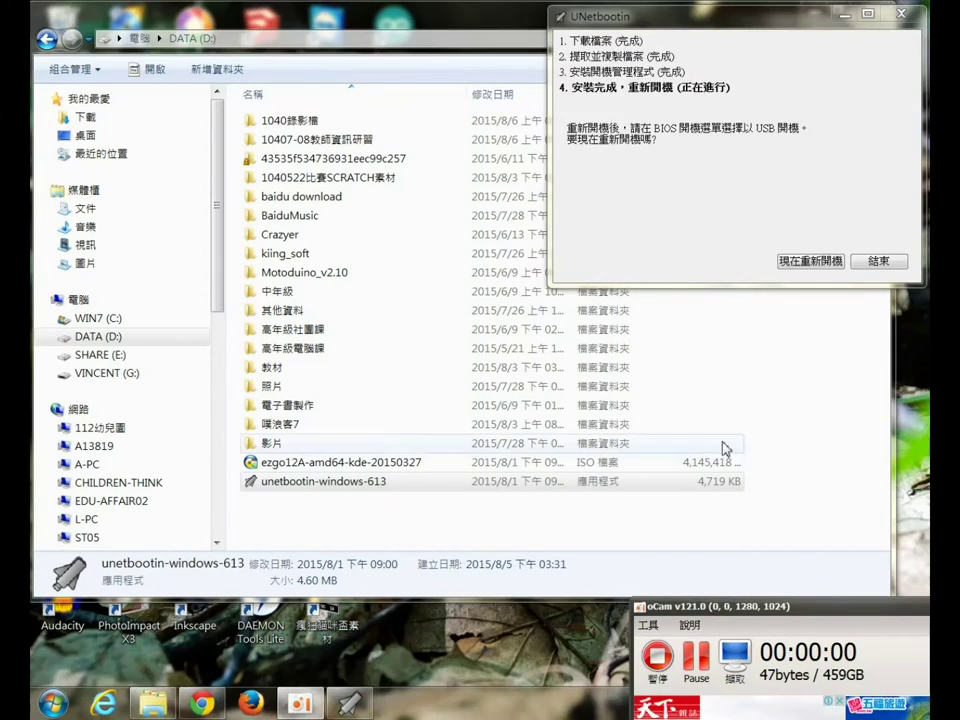
Minimize the DATA (D:) folder window and exit the finished UNetbootin installation without restarting the computer
{"action": "left_click", "coordinate": [776, 332]}
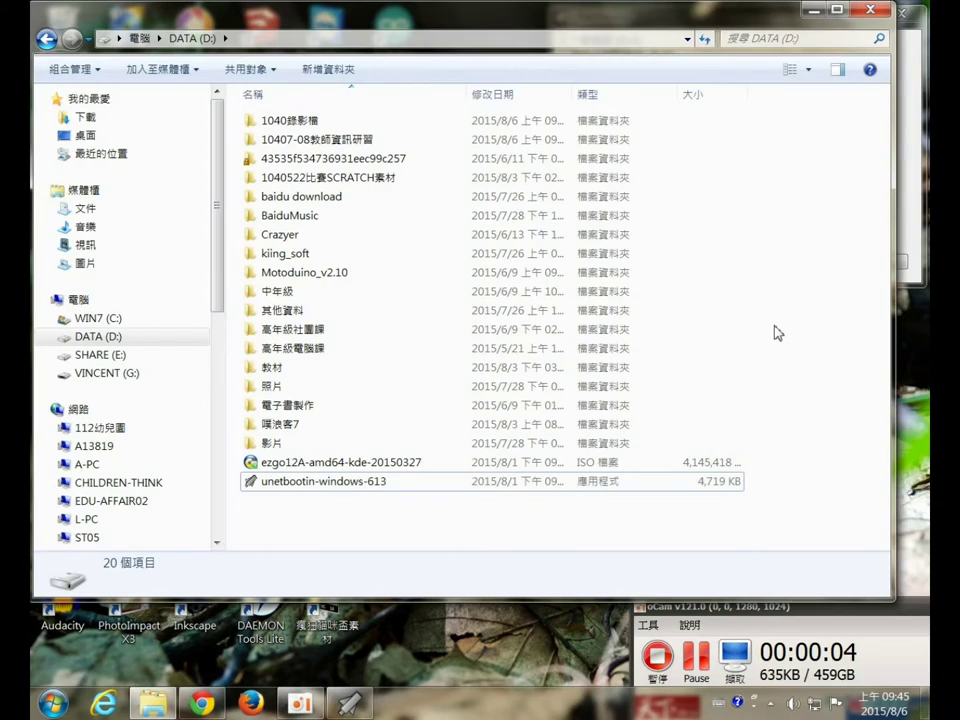
{"action": "left_click", "coordinate": [812, 10]}
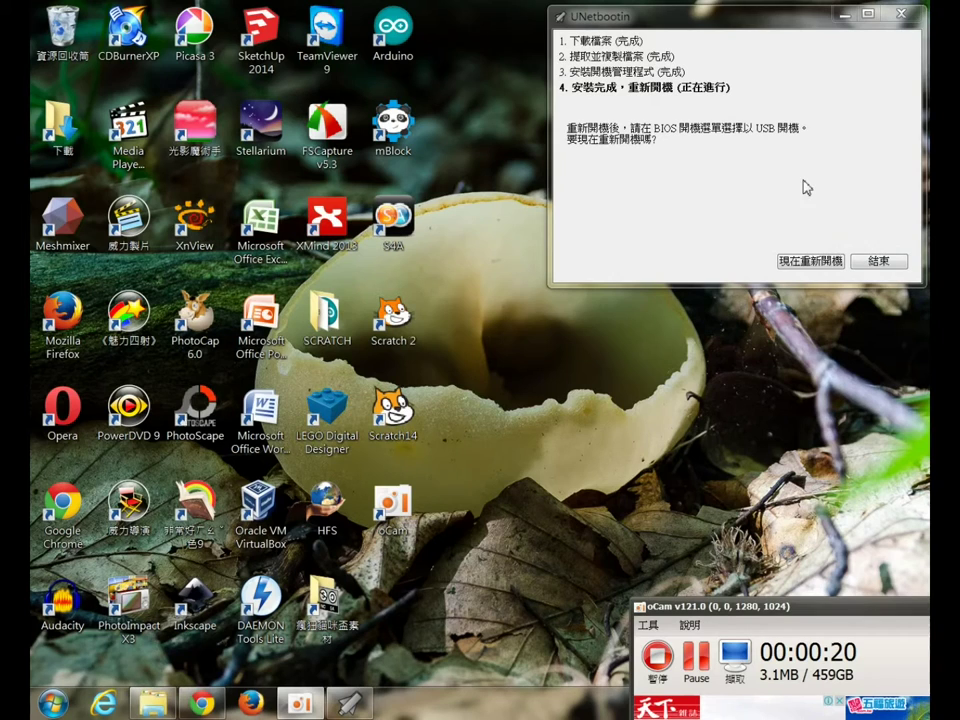
{"action": "left_click", "coordinate": [881, 263]}
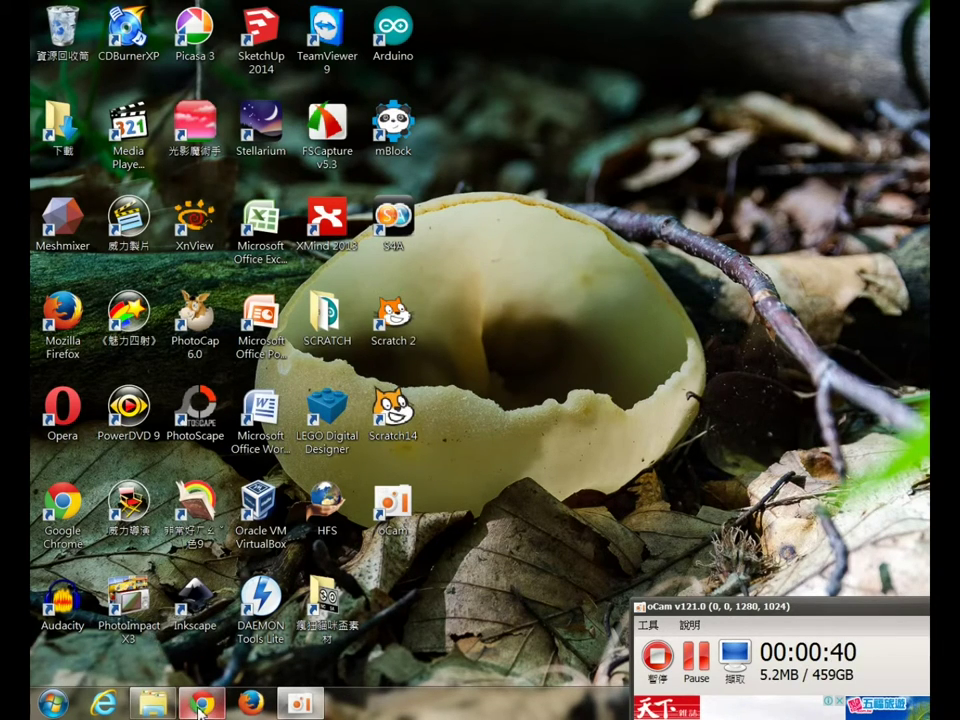
{"action": "mouse_move", "coordinate": [201, 705]}
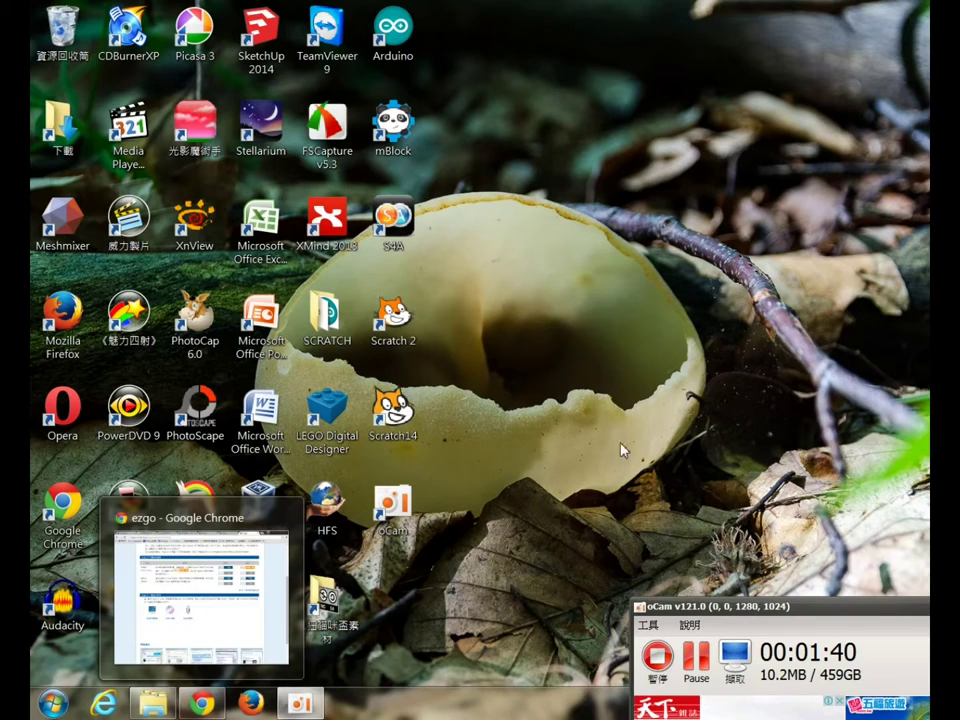
{"action": "left_click", "coordinate": [545, 425]}
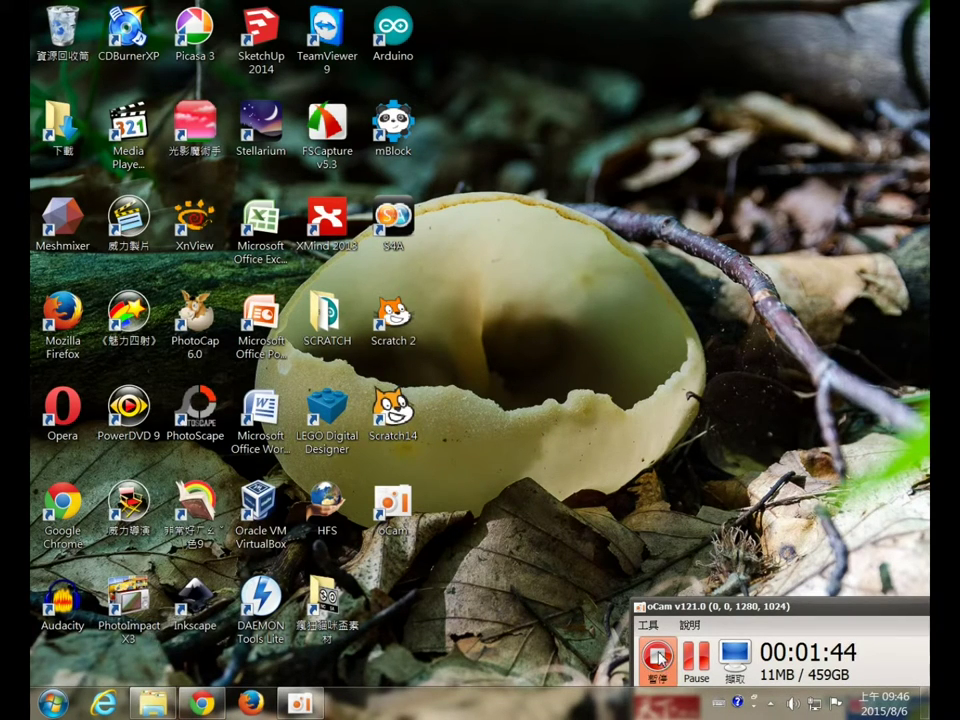